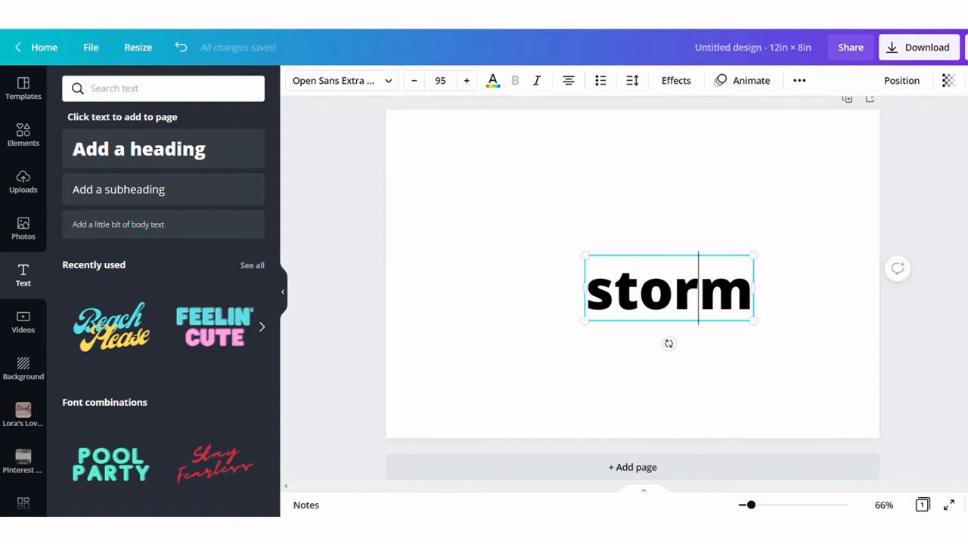
# Change the font of the storm text to Varsity Regular
pyautogui.click(805, 313)
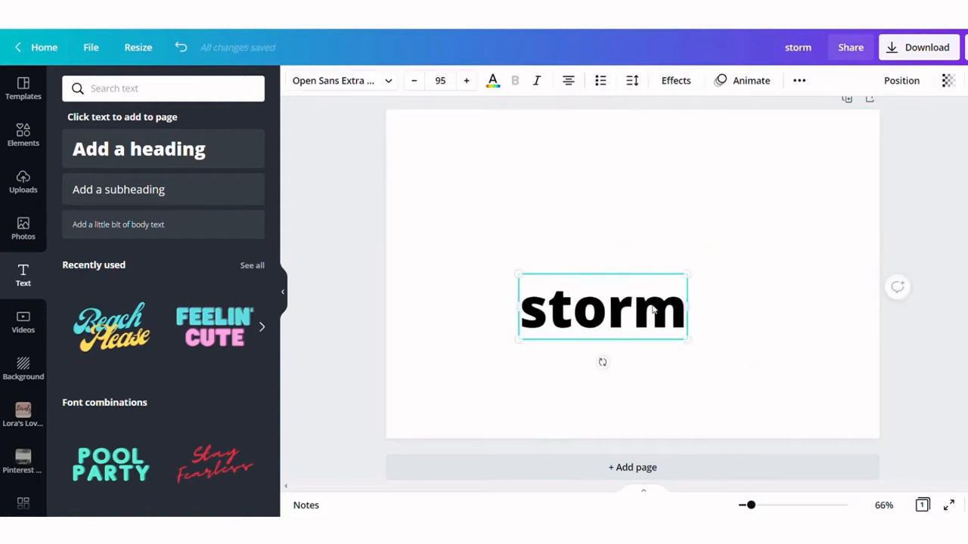
pyautogui.click(338, 81)
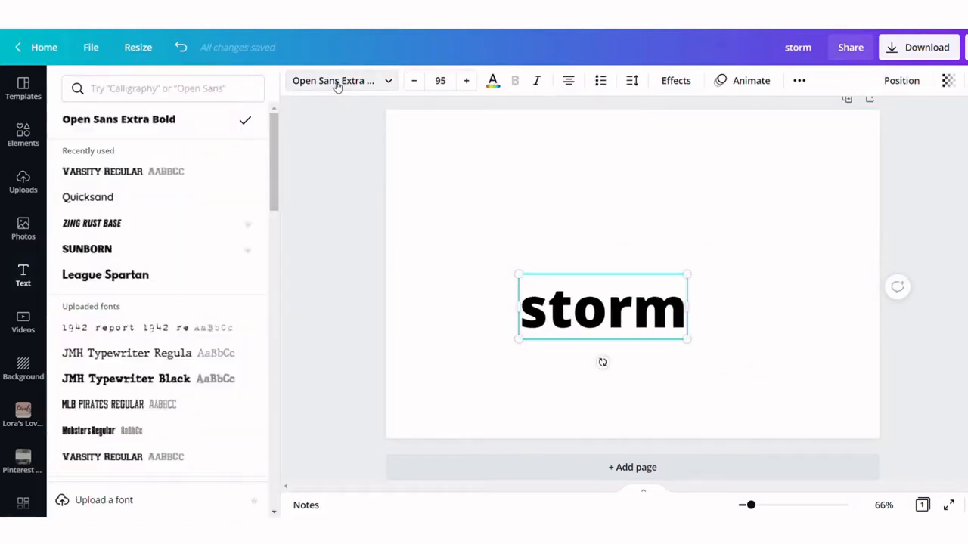
pyautogui.click(98, 174)
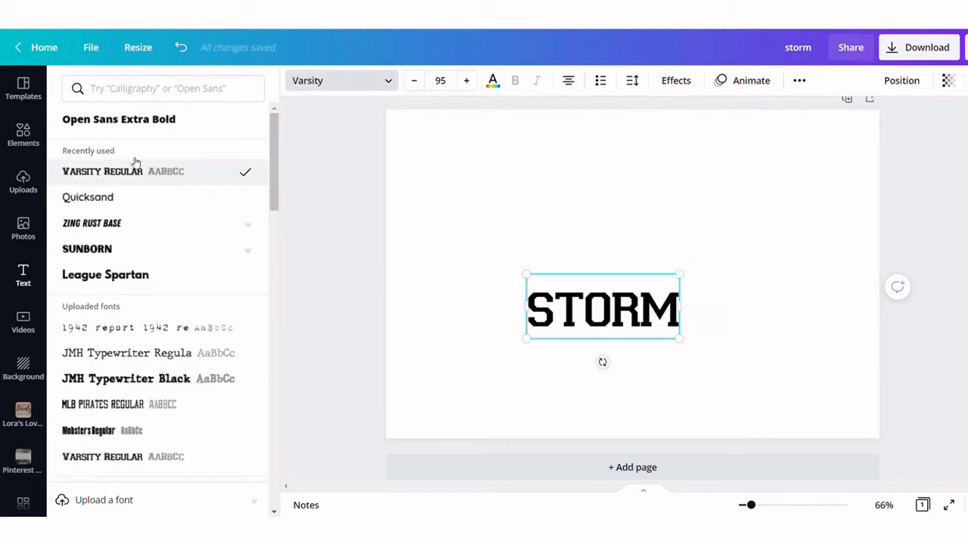
# Move the STORM text slightly up and to the right on the page
pyautogui.click(741, 339)
pyautogui.click(749, 329)
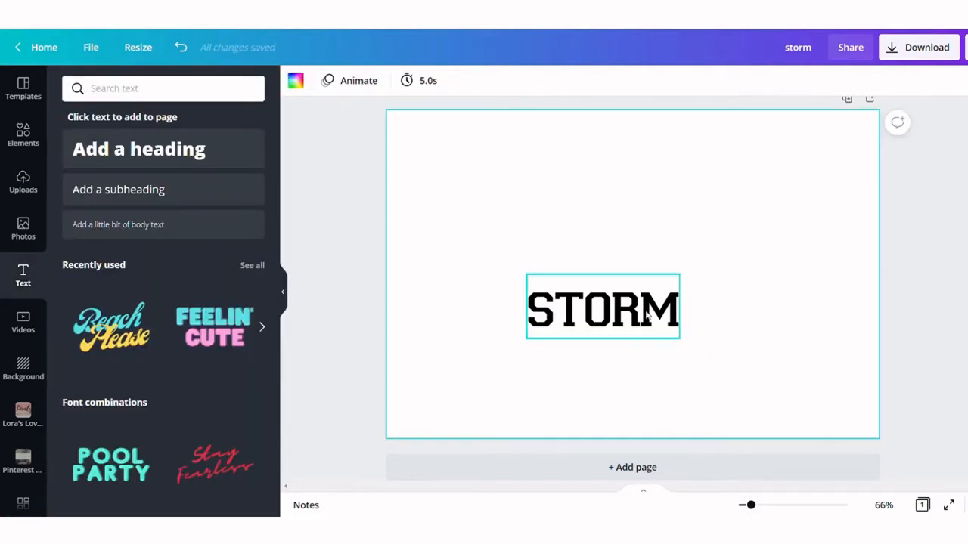
pyautogui.moveTo(655, 311); pyautogui.dragTo(685, 296)
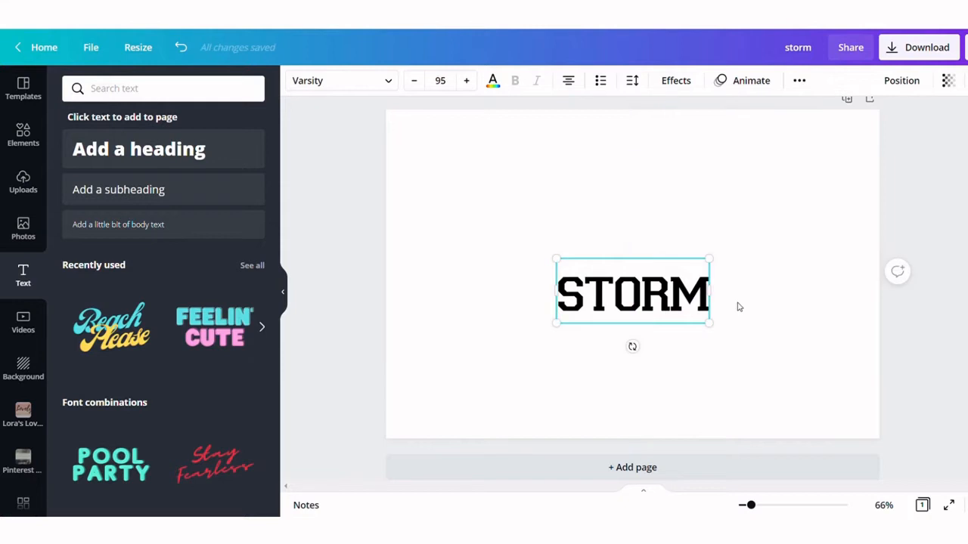
pyautogui.click(739, 306)
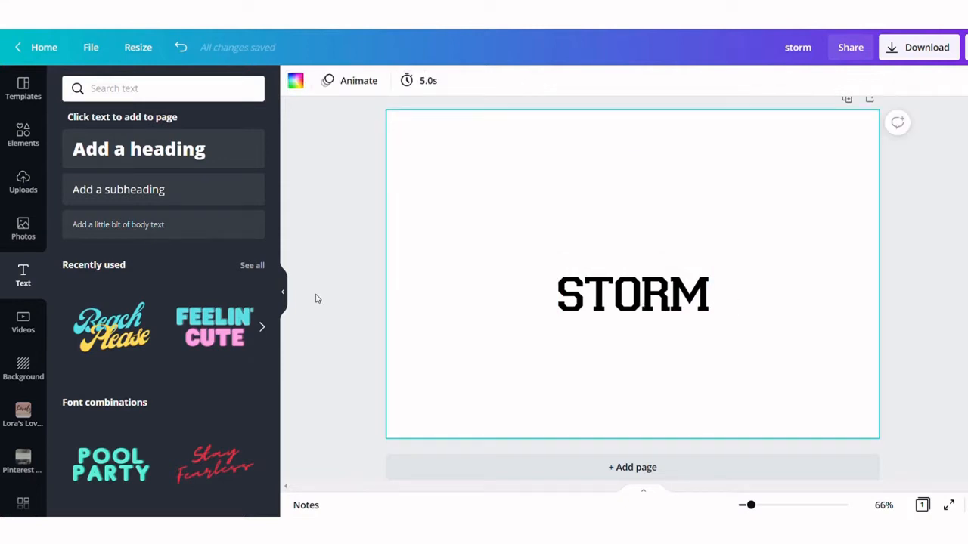
# Add a heading reading STORM and move it below the first word
pyautogui.click(153, 143)
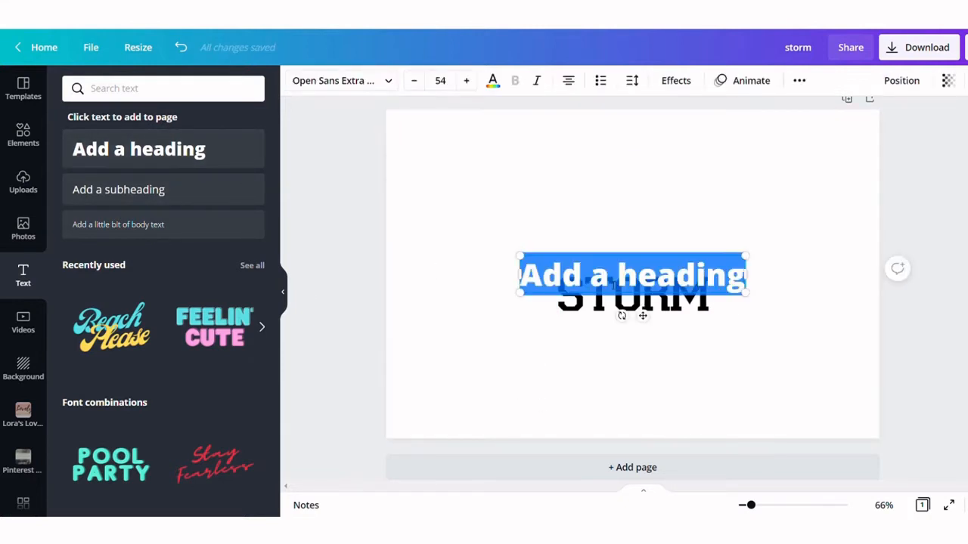
pyautogui.press('BackSpace')
pyautogui.write('STORM')
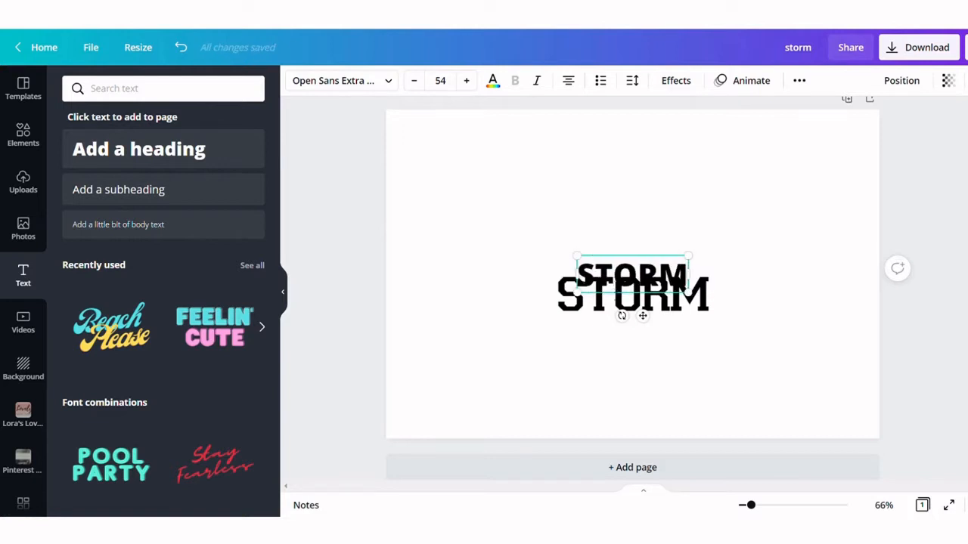
pyautogui.moveTo(644, 318); pyautogui.dragTo(647, 385)
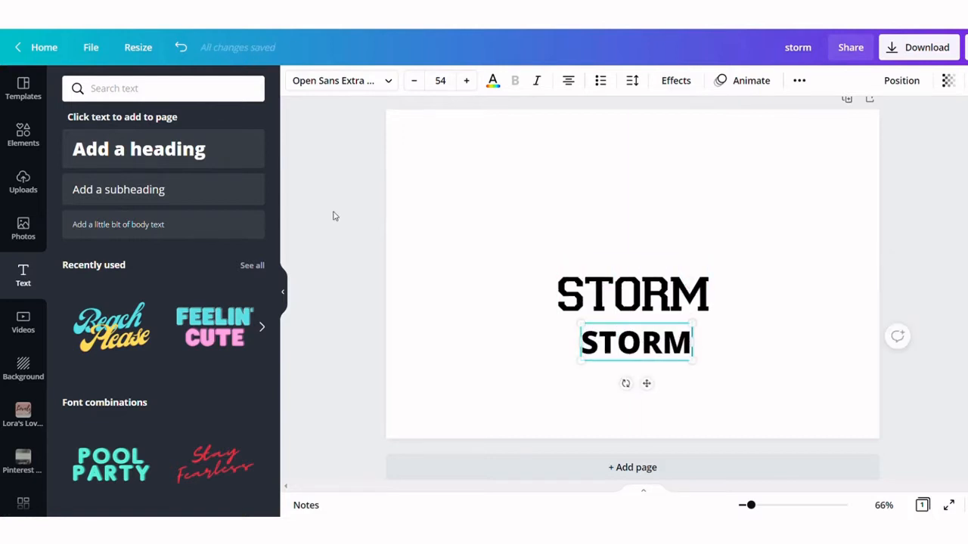
# Set the copied heading's font to Varsity Regular and enlarge it
pyautogui.click(376, 82)
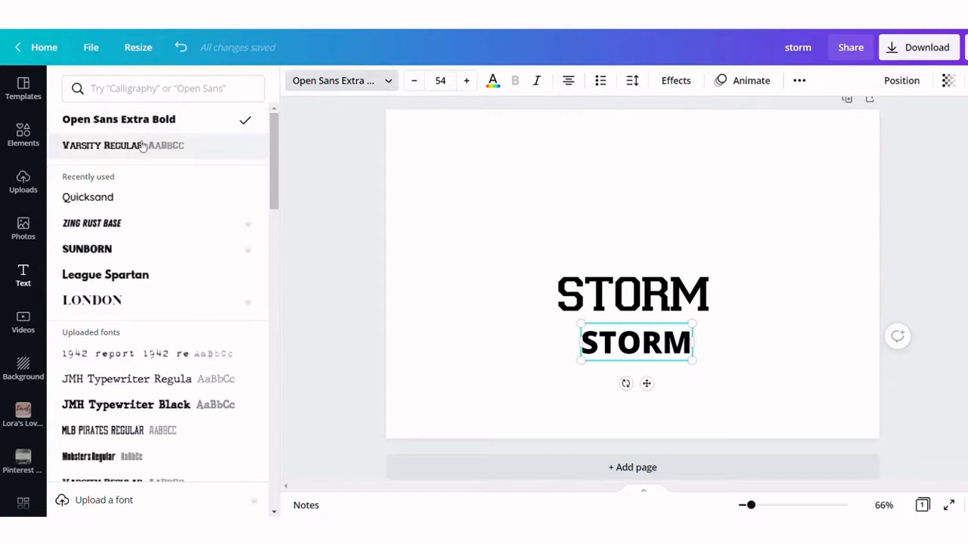
pyautogui.click(120, 147)
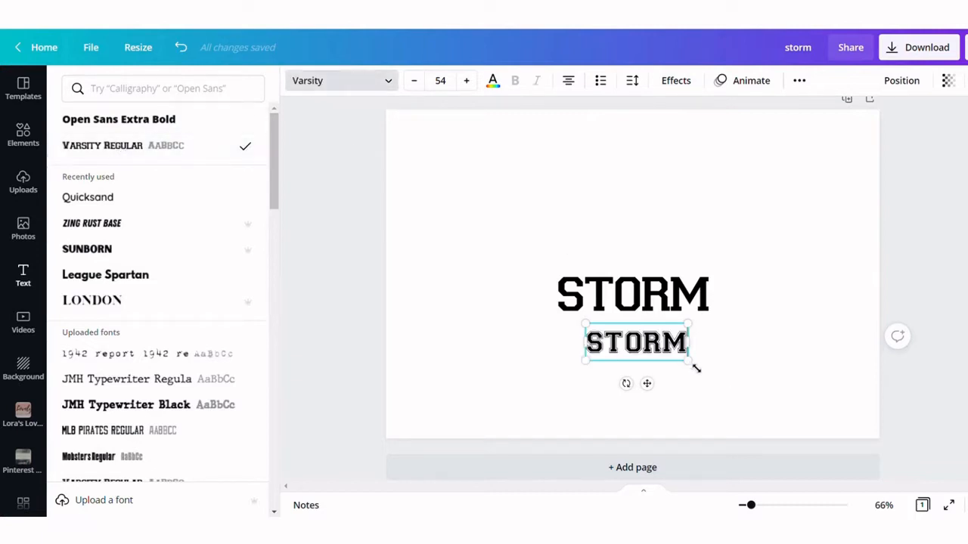
pyautogui.moveTo(696, 368)
pyautogui.mouseDown()
pyautogui.moveTo(780, 430)
pyautogui.moveTo(786, 397)
pyautogui.moveTo(707, 371)
pyautogui.mouseUp()
pyautogui.click(421, 376)
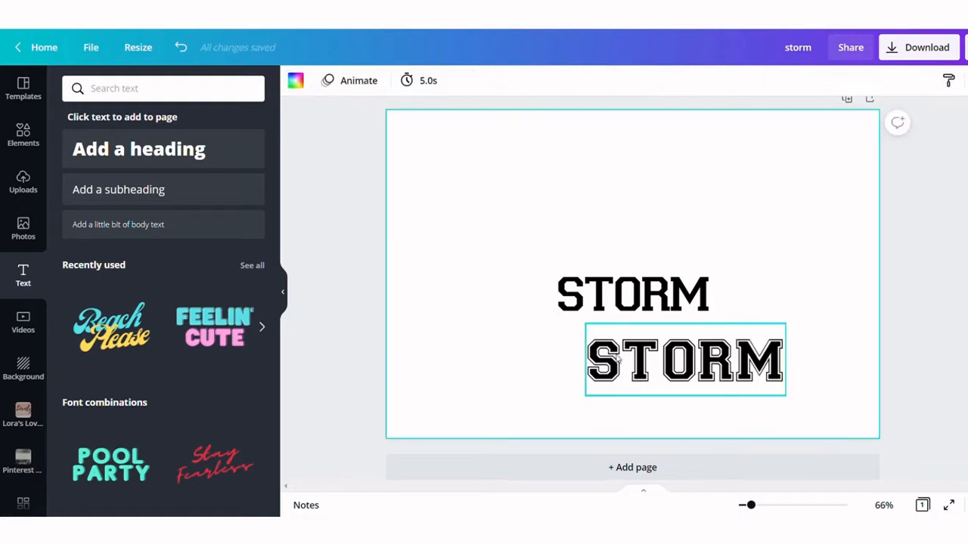
# Resize the copied STORM heading and then delete it
pyautogui.click(678, 342)
pyautogui.moveTo(679, 342); pyautogui.dragTo(623, 342)
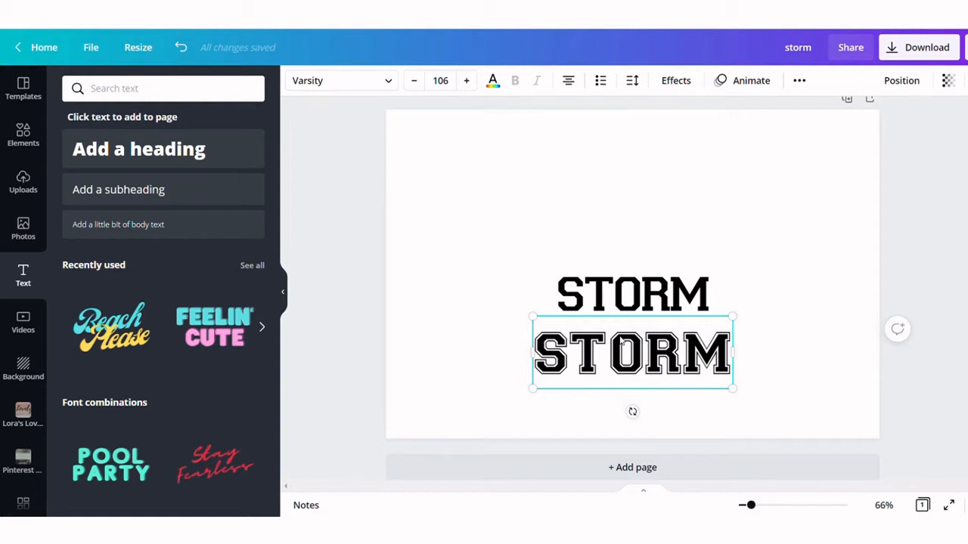
pyautogui.press('Delete')
# Edit the STORM text to remove the letter O, leaving a gap between ST and RM
pyautogui.click(627, 301)
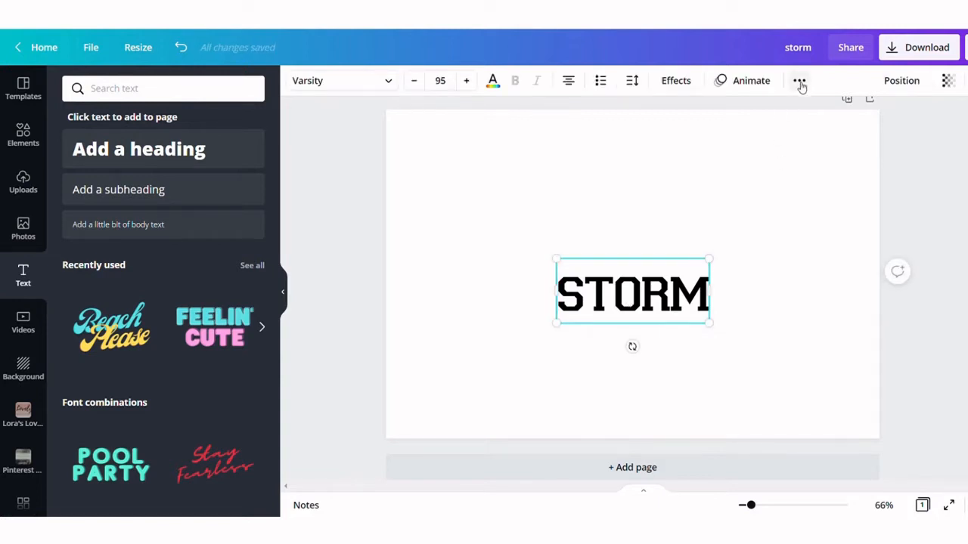
pyautogui.doubleClick(642, 300)
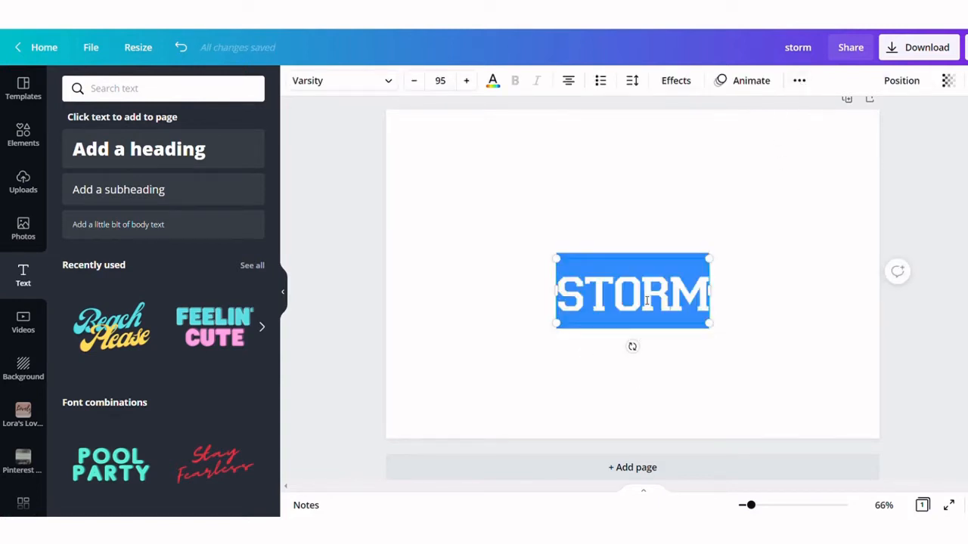
pyautogui.click(647, 300)
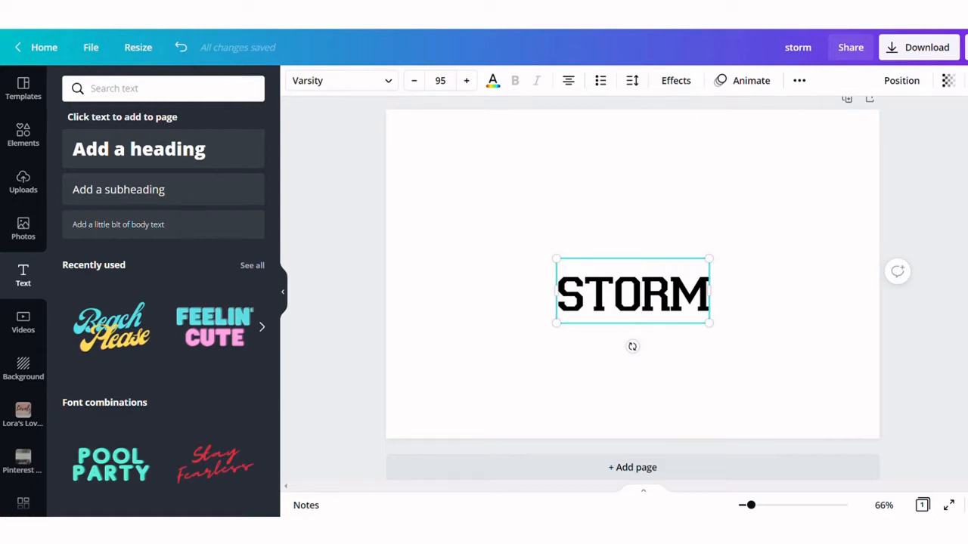
pyautogui.press('BackSpace')
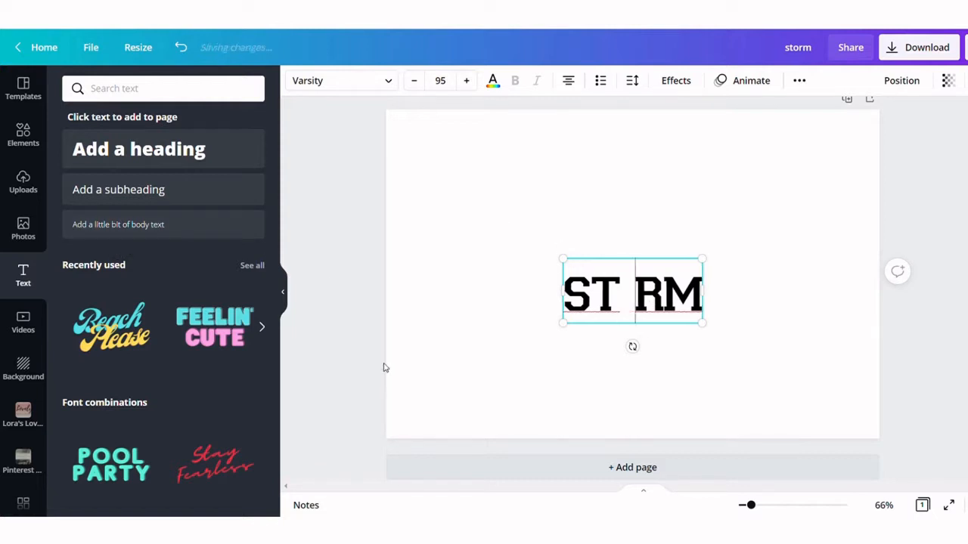
# Search the elements for BASEBALL OUTLINE and add the stitched baseball outline graphic
pyautogui.click(34, 135)
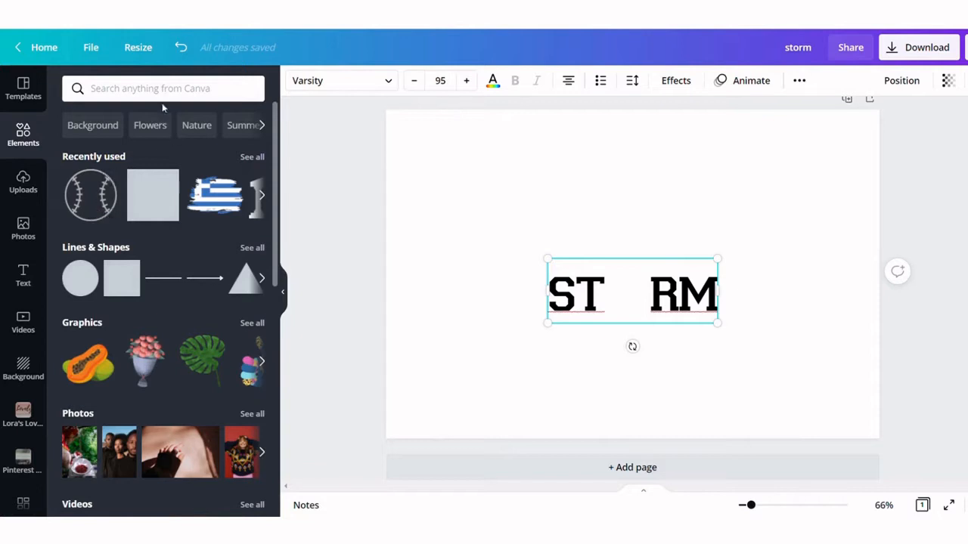
pyautogui.click(156, 94)
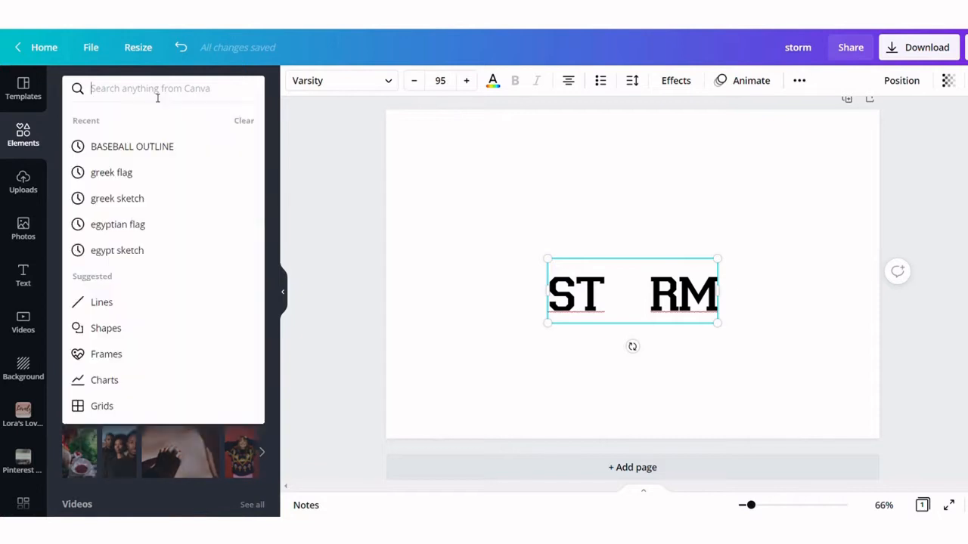
pyautogui.click(122, 151)
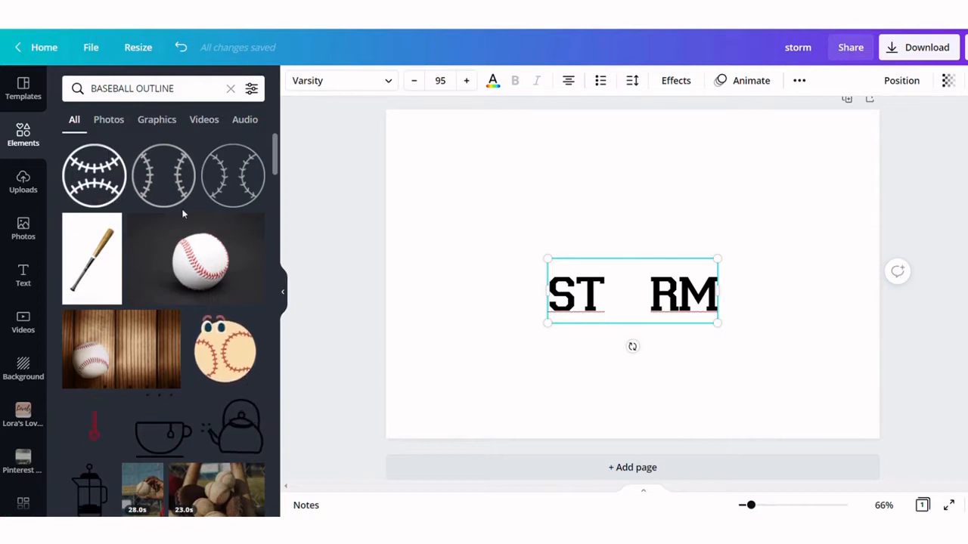
pyautogui.click(165, 175)
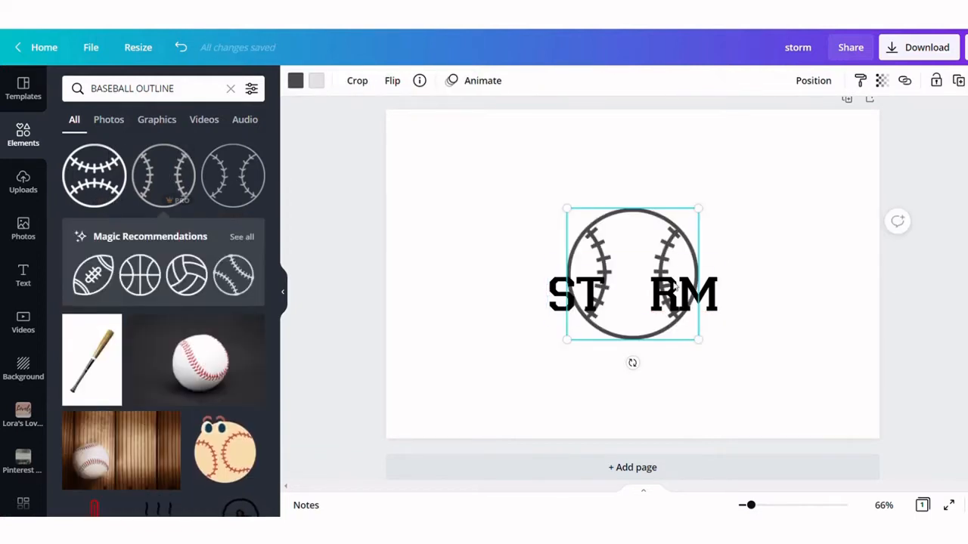
# Shrink the baseball graphic and place it in the gap between ST and RM
pyautogui.moveTo(574, 212); pyautogui.dragTo(633, 275)
pyautogui.click(668, 316)
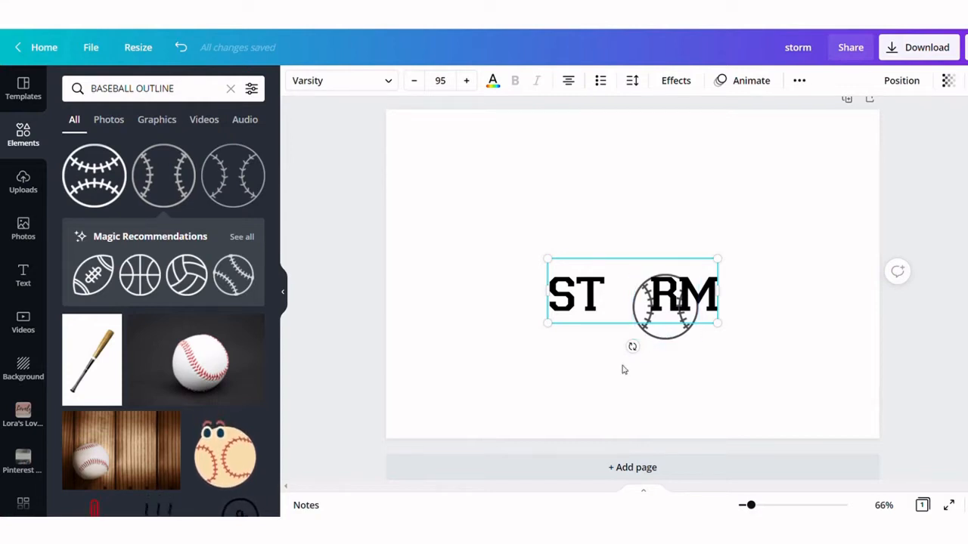
pyautogui.click(678, 389)
pyautogui.moveTo(666, 341); pyautogui.dragTo(663, 308)
pyautogui.click(651, 380)
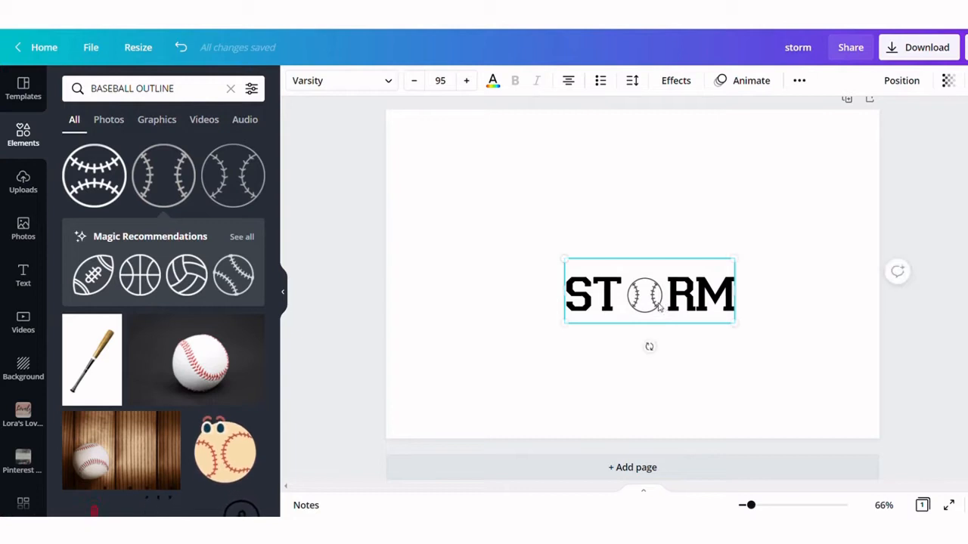
# Delete a space before RM to tighten the gap around the baseball
pyautogui.moveTo(684, 300); pyautogui.dragTo(688, 302)
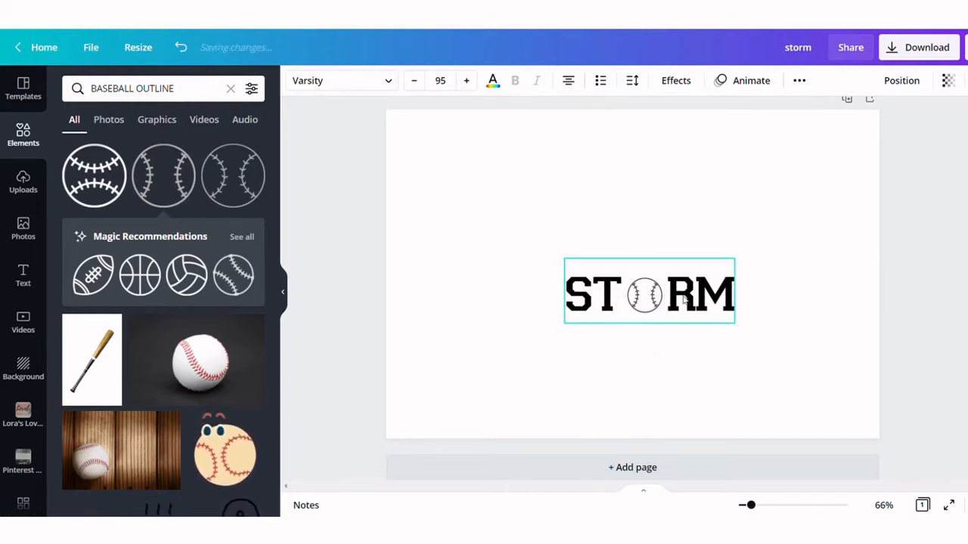
pyautogui.click(684, 383)
pyautogui.click(688, 304)
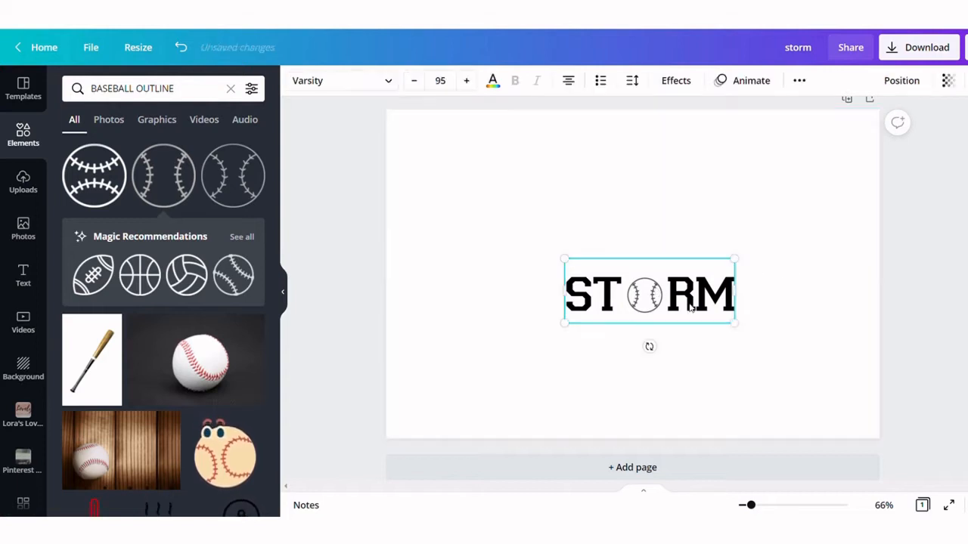
pyautogui.doubleClick(690, 300)
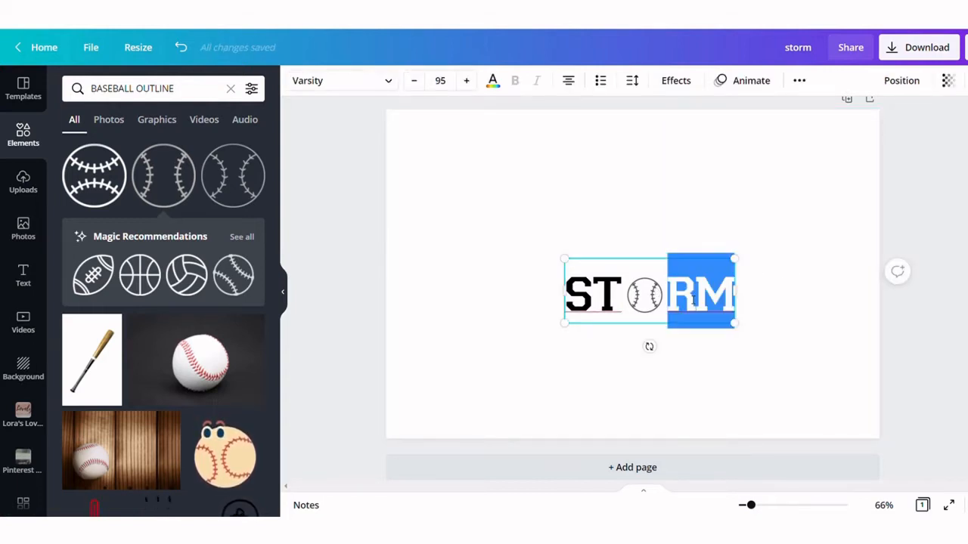
pyautogui.press('Left')
pyautogui.press('BackSpace')
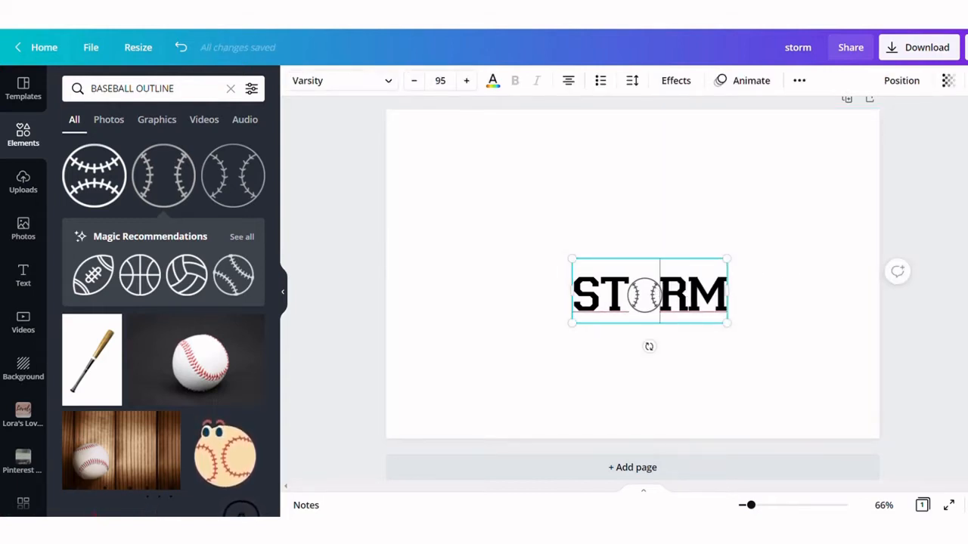
pyautogui.click(779, 315)
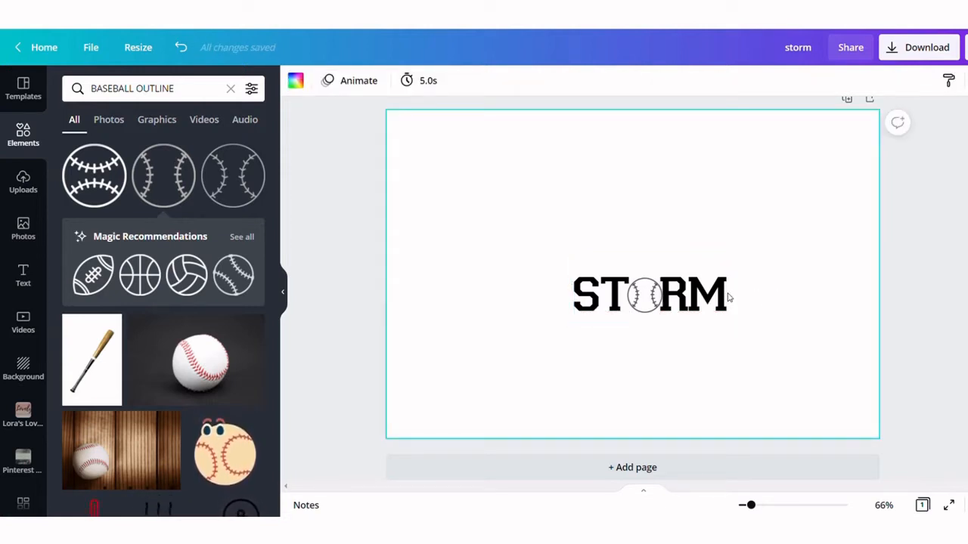
# Set the text's letter spacing to 39
pyautogui.click(726, 297)
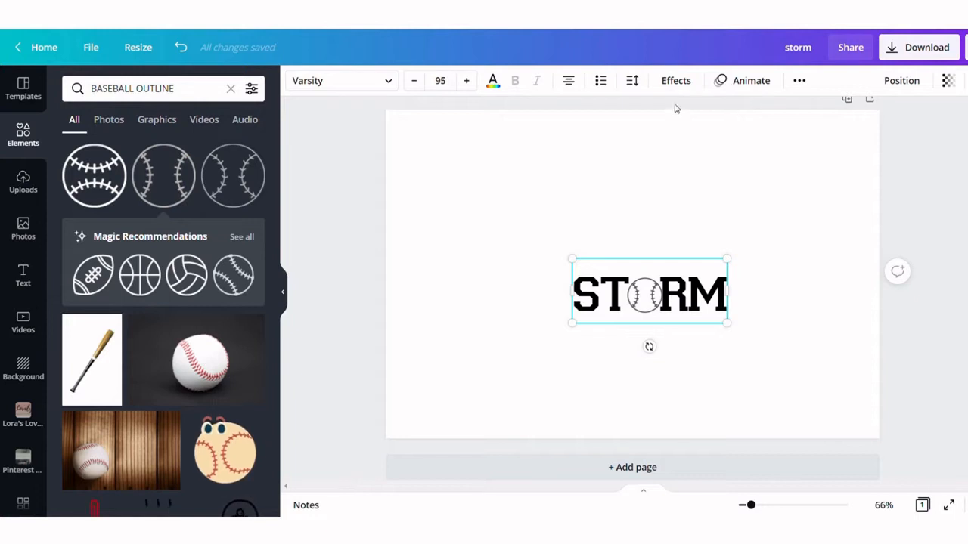
pyautogui.click(633, 84)
pyautogui.moveTo(733, 130); pyautogui.dragTo(735, 130)
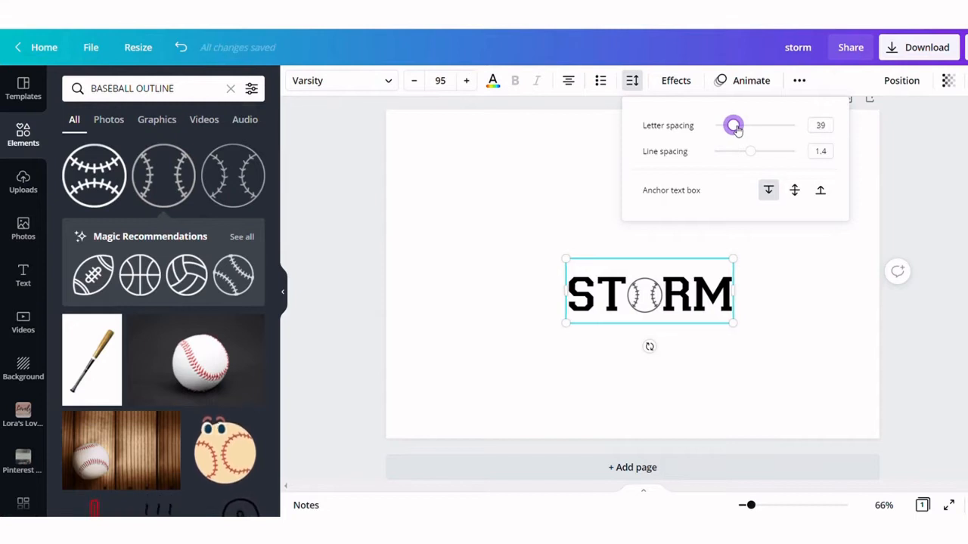
pyautogui.click(814, 326)
# Nudge the STORM text so the baseball sits centred where the O belongs
pyautogui.click(711, 303)
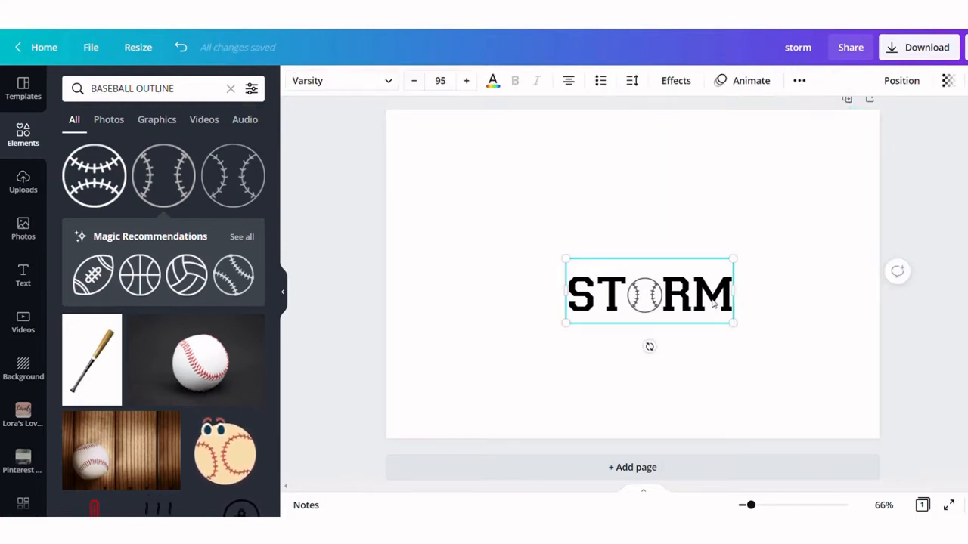
pyautogui.moveTo(712, 303); pyautogui.dragTo(717, 302)
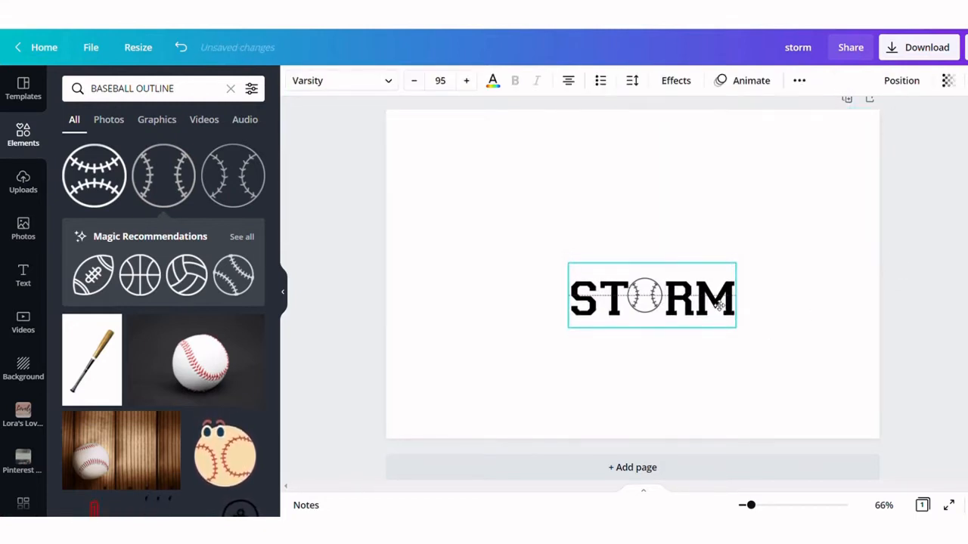
pyautogui.moveTo(719, 302); pyautogui.dragTo(718, 304)
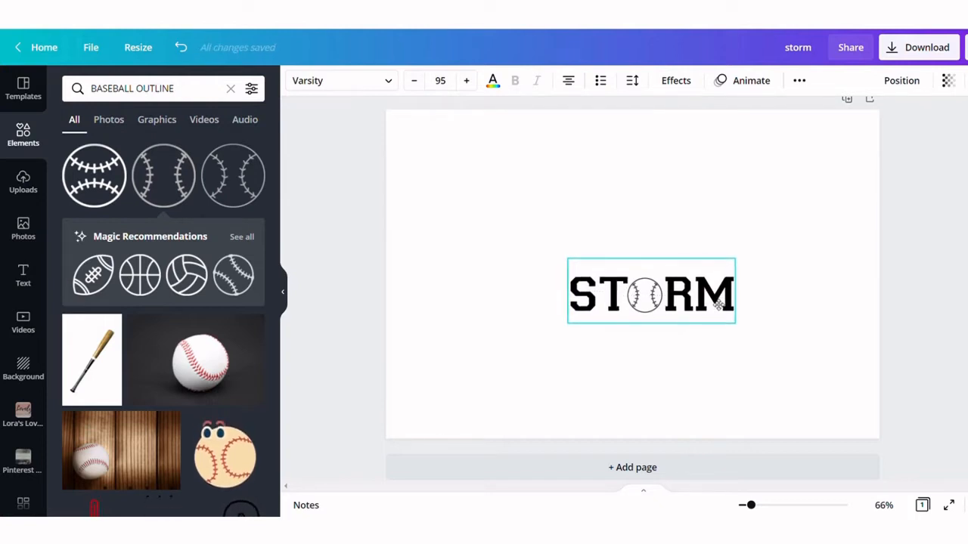
pyautogui.click(625, 377)
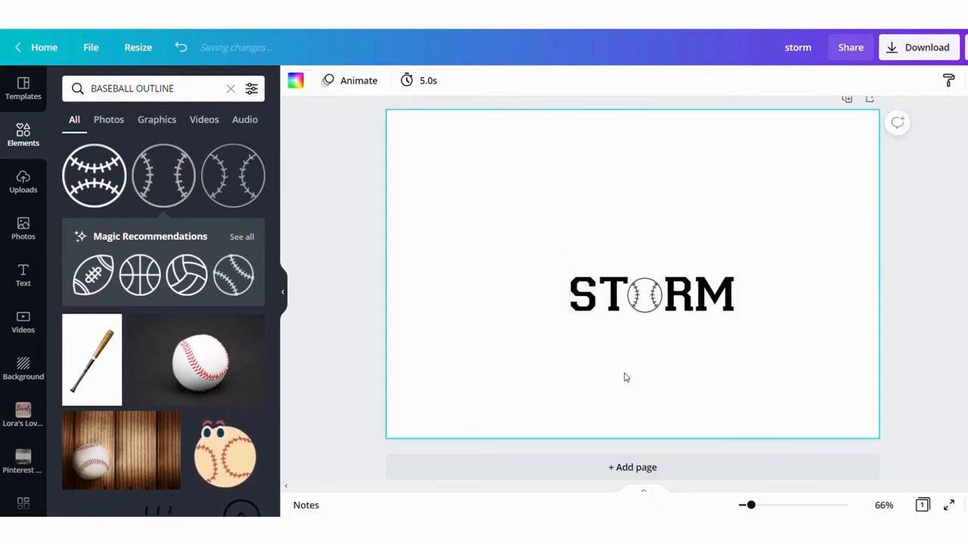
pyautogui.click(643, 302)
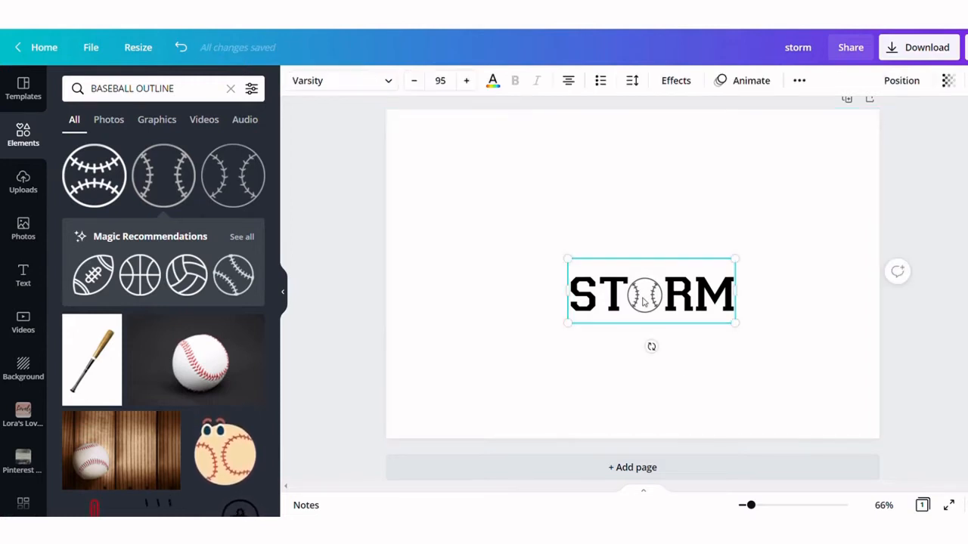
# Duplicate the STORM text together with its baseball and place the copy directly above the original
pyautogui.click(797, 278)
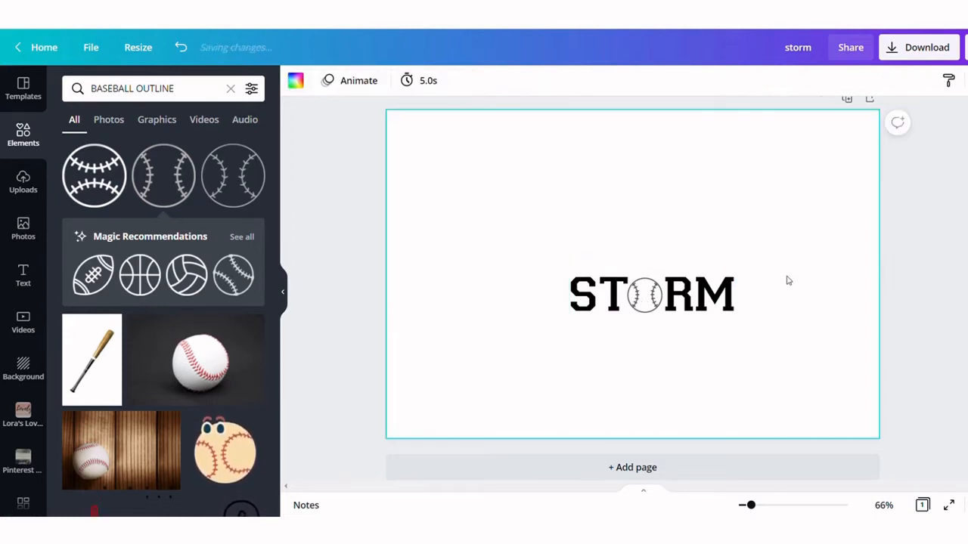
pyautogui.moveTo(763, 242); pyautogui.dragTo(509, 344)
pyautogui.click(798, 81)
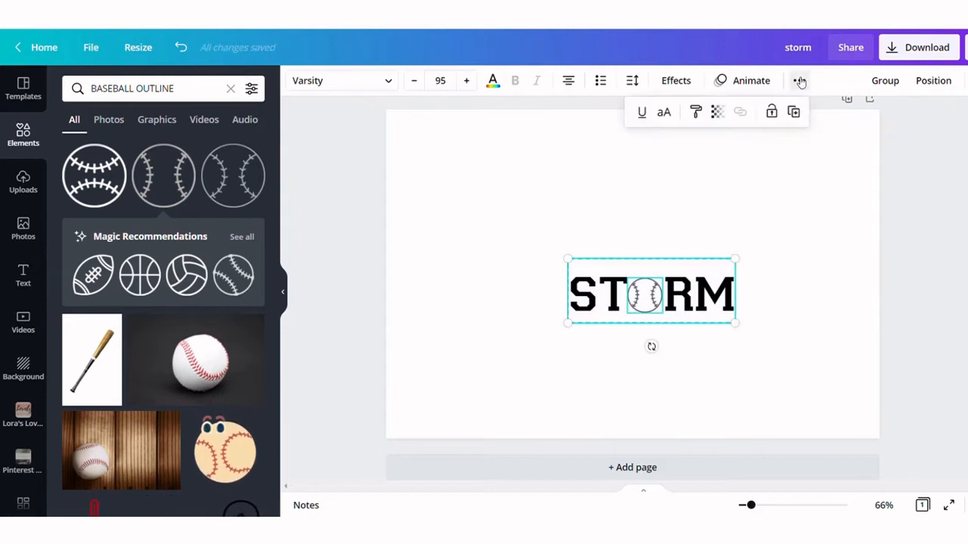
pyautogui.click(799, 116)
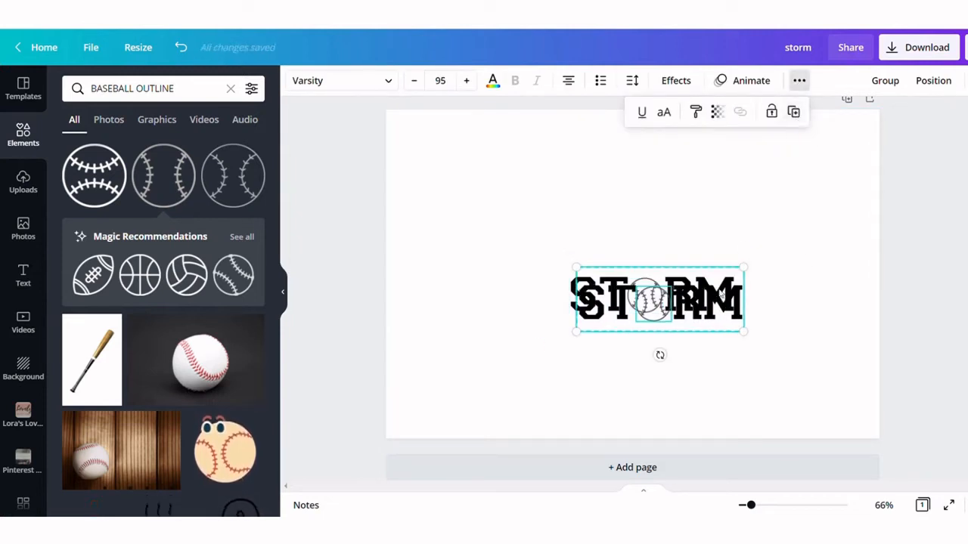
pyautogui.moveTo(715, 308); pyautogui.dragTo(705, 262)
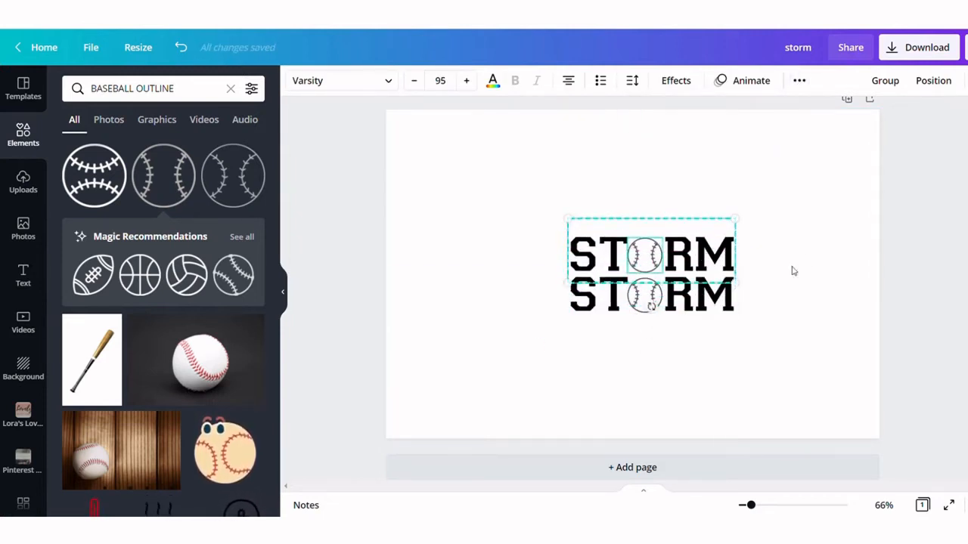
# Apply the Hollow text effect to the top STORM copy
pyautogui.click(793, 271)
pyautogui.click(732, 251)
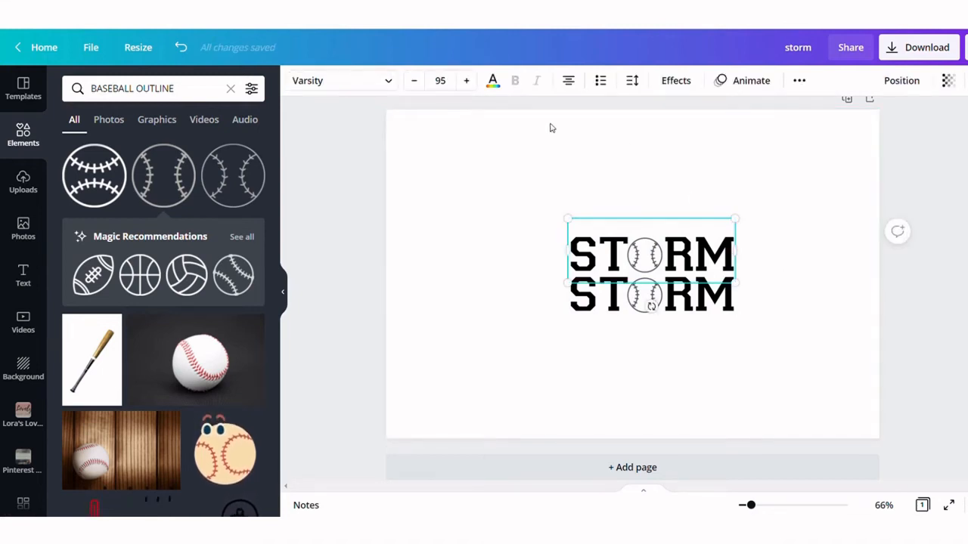
pyautogui.click(676, 89)
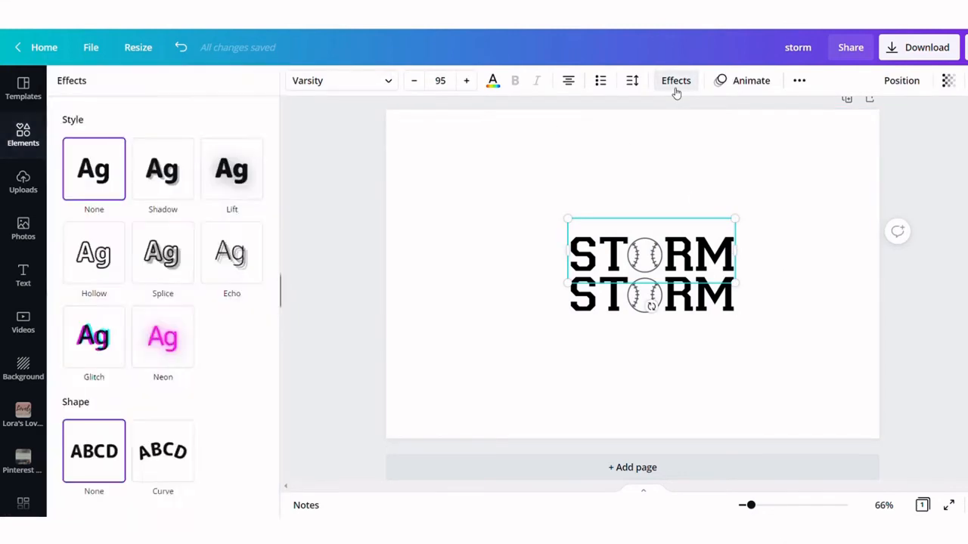
pyautogui.click(101, 257)
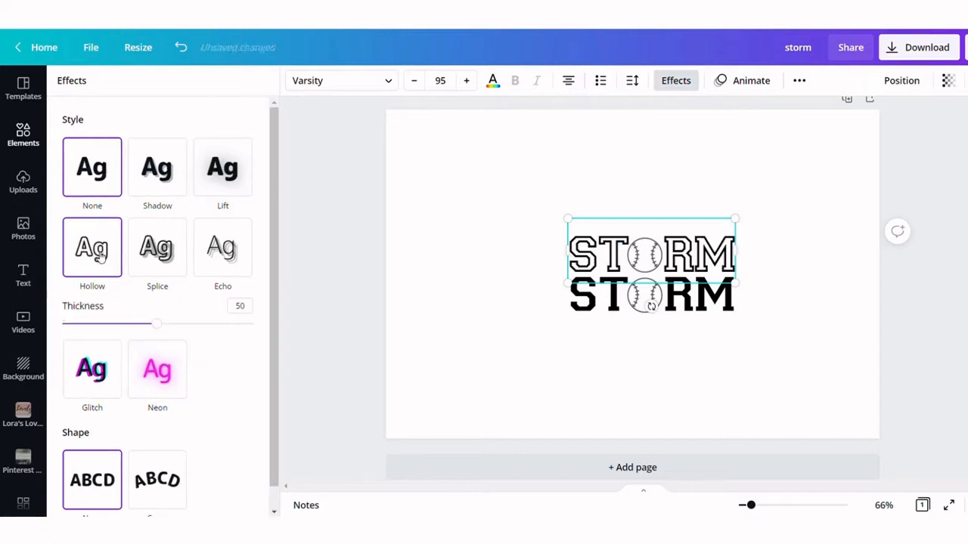
pyautogui.click(357, 325)
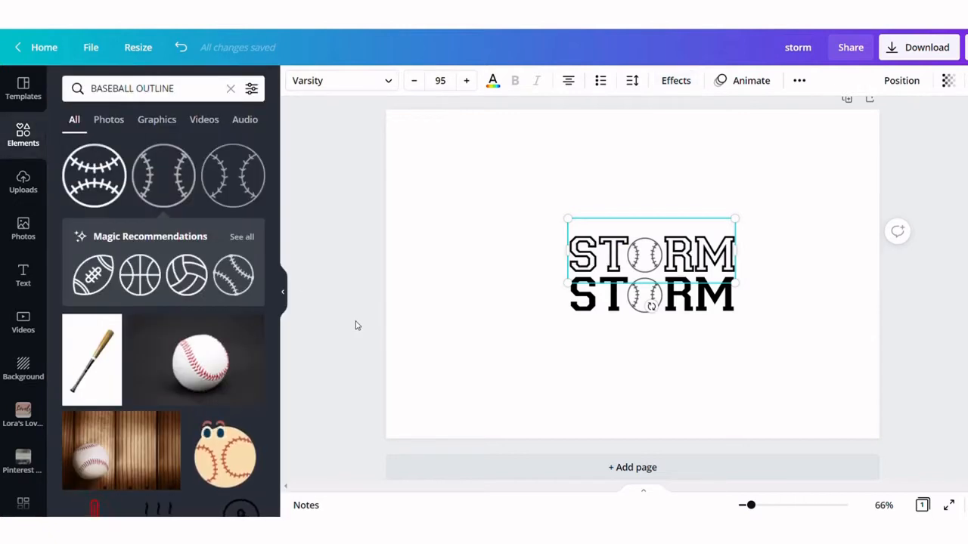
# Select both STORM rows with their baseballs and send them to the back
pyautogui.click(493, 280)
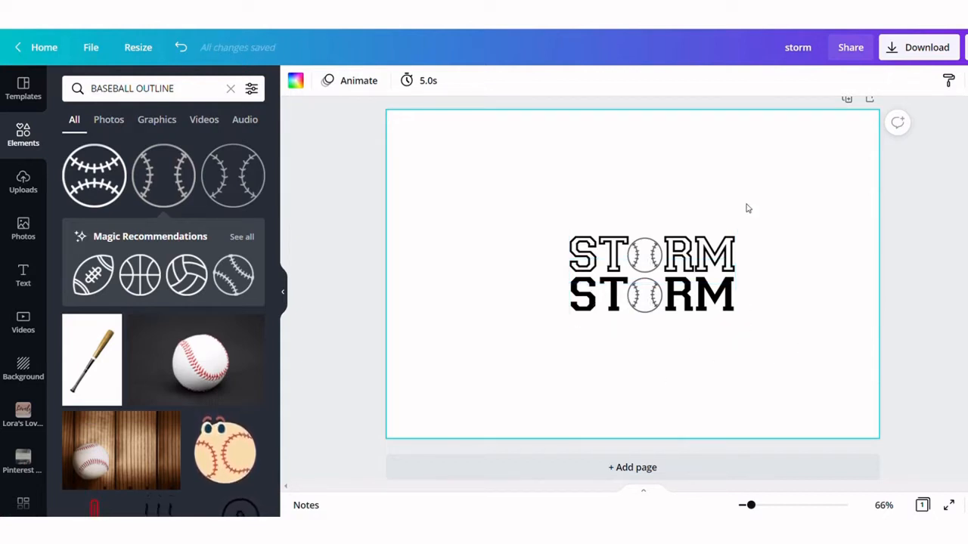
pyautogui.click(644, 257)
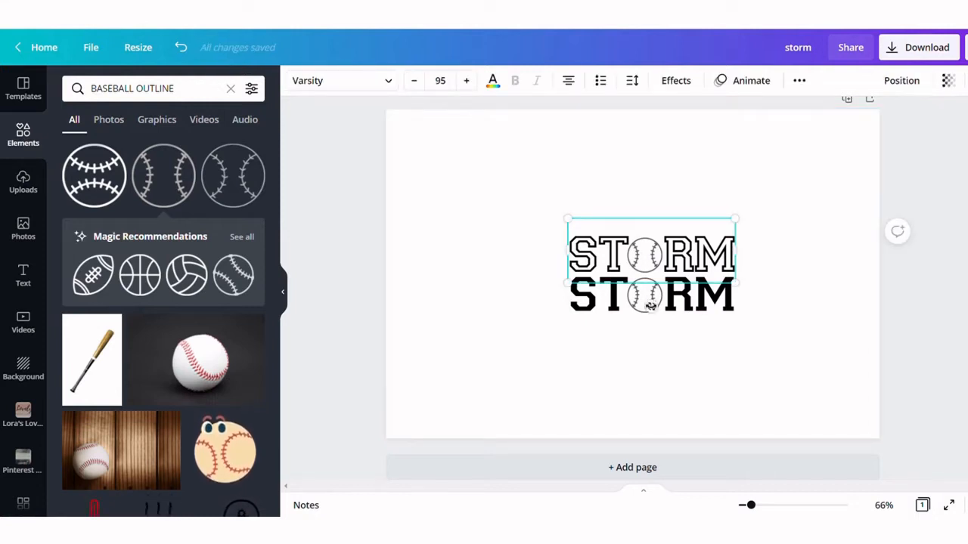
pyautogui.click(648, 360)
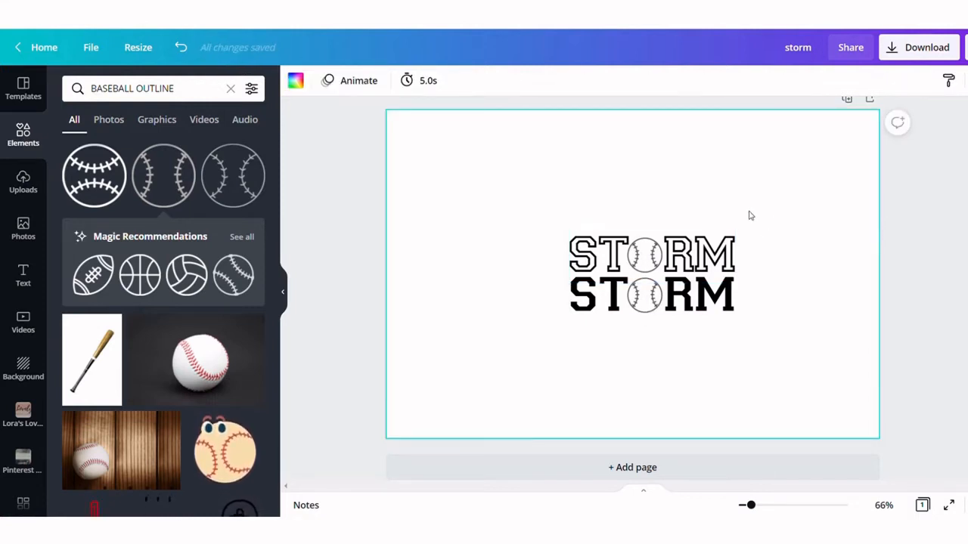
pyautogui.moveTo(750, 215); pyautogui.dragTo(734, 339)
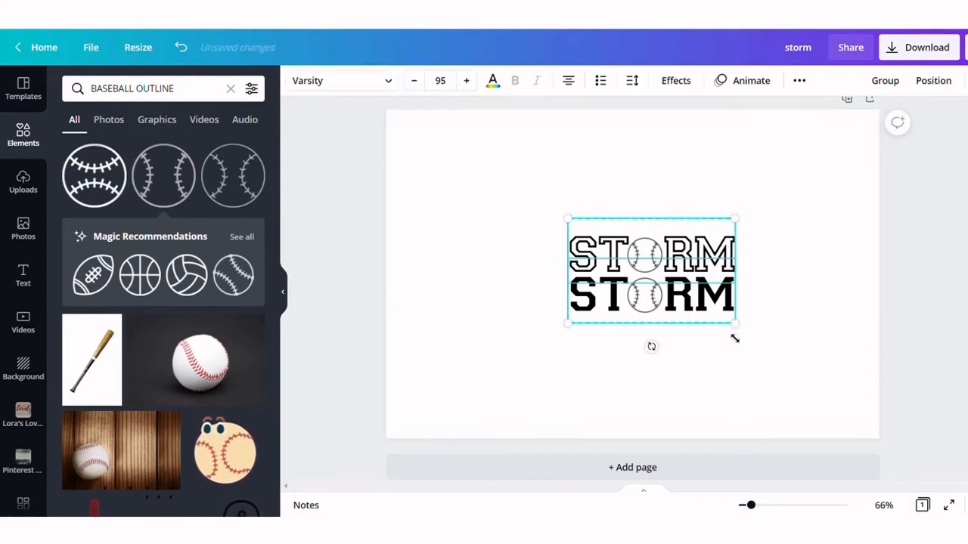
pyautogui.click(798, 88)
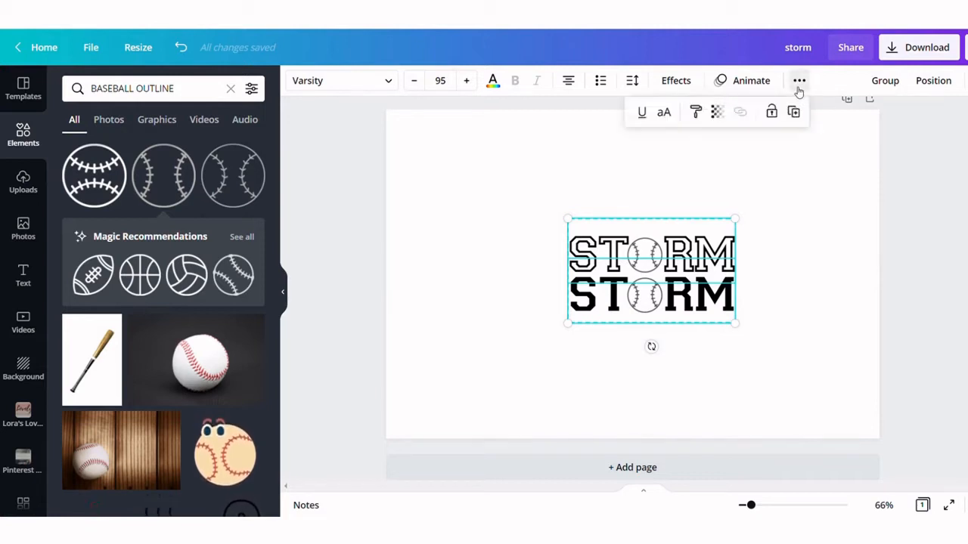
pyautogui.click(799, 89)
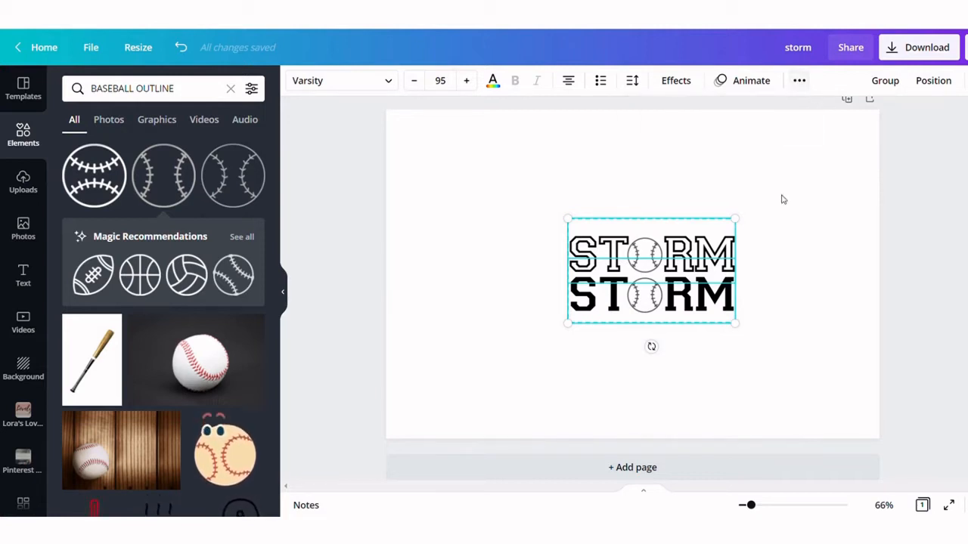
pyautogui.rightClick(729, 250)
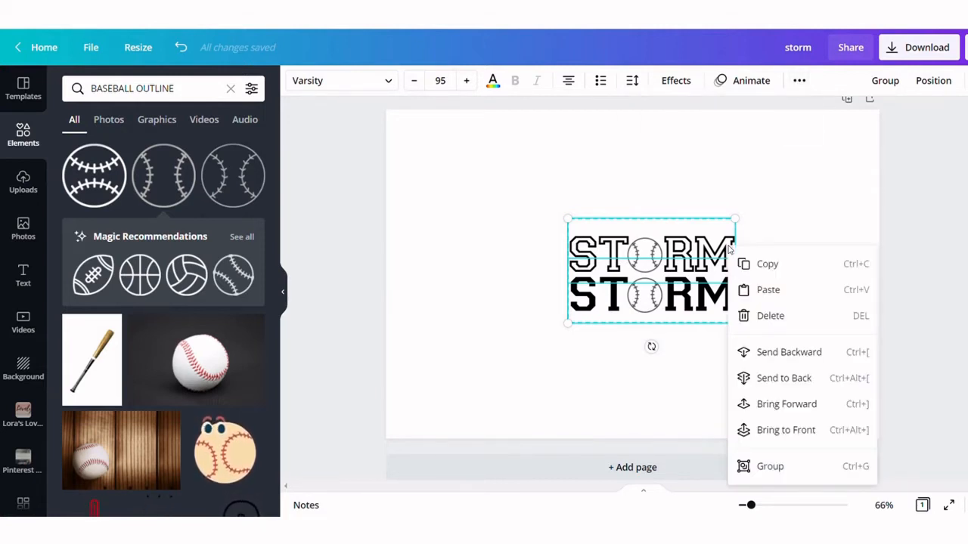
pyautogui.click(761, 379)
pyautogui.click(754, 330)
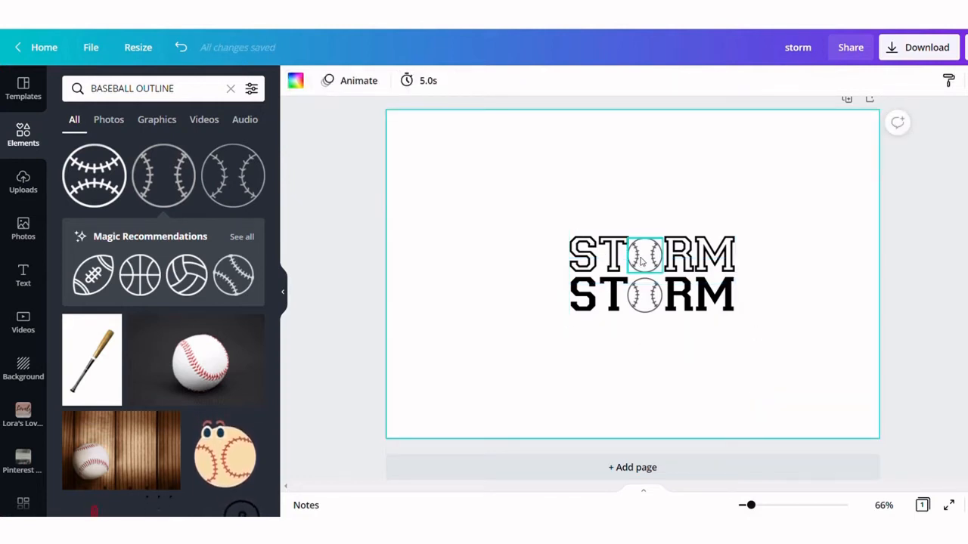
# Recolour the top baseball outline black
pyautogui.click(642, 261)
pyautogui.click(294, 80)
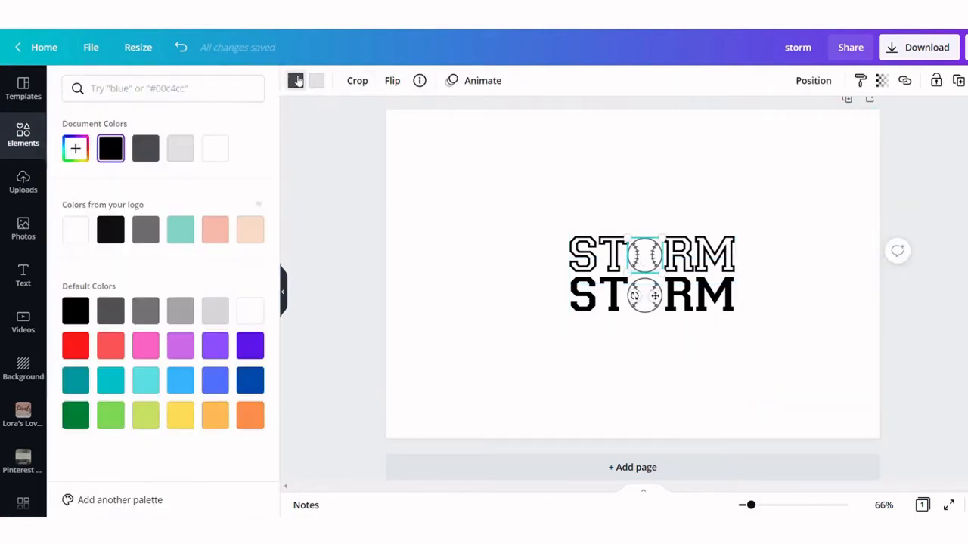
pyautogui.click(113, 147)
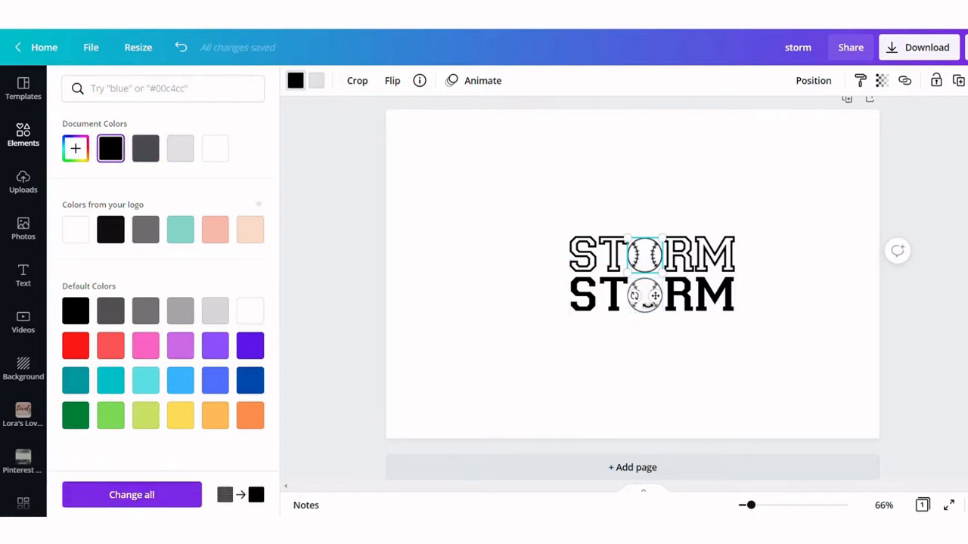
pyautogui.click(650, 367)
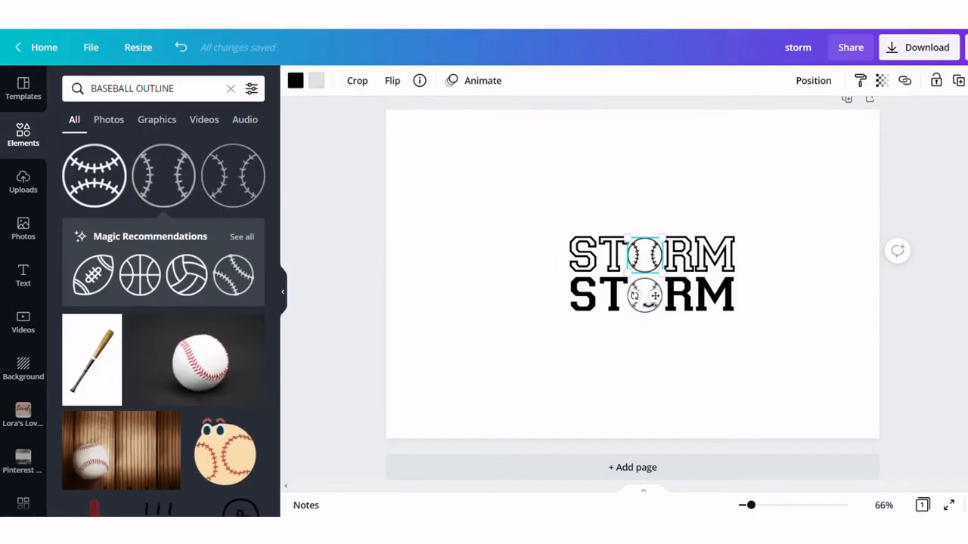
# Recolour the bottom baseball outline black
pyautogui.click(641, 302)
pyautogui.click(295, 80)
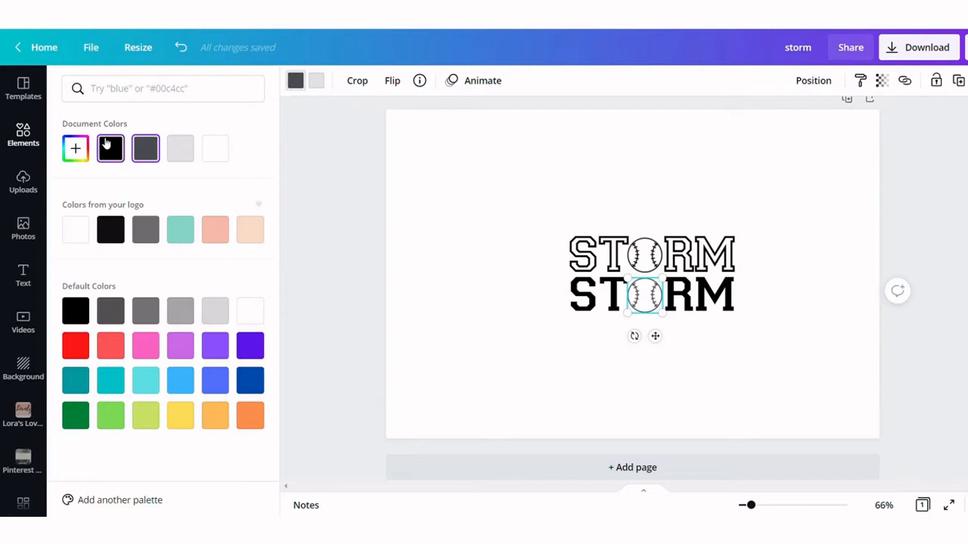
pyautogui.click(110, 146)
pyautogui.click(296, 81)
# Enlarge the whole two-row STORM design to fill the page width
pyautogui.moveTo(534, 198); pyautogui.dragTo(874, 419)
pyautogui.moveTo(573, 227); pyautogui.dragTo(367, 171)
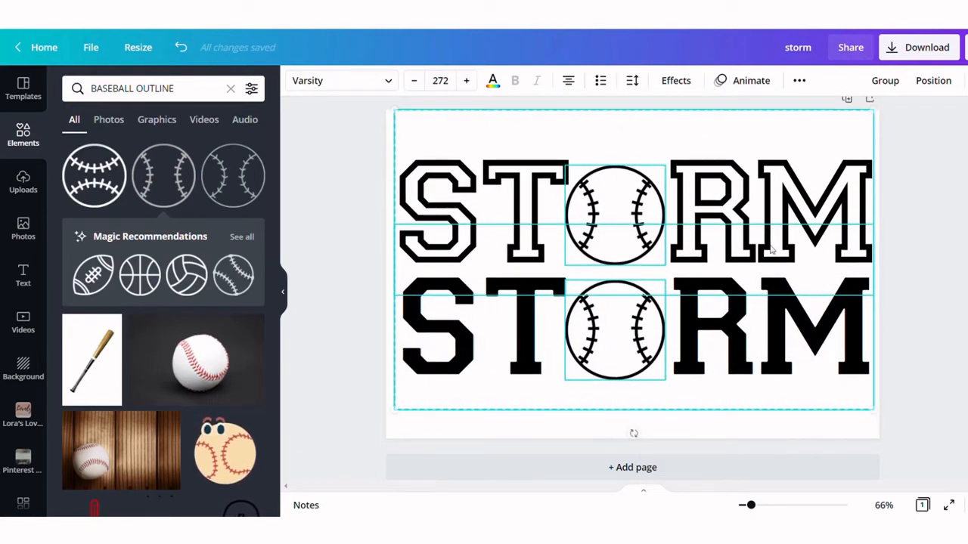
pyautogui.click(947, 250)
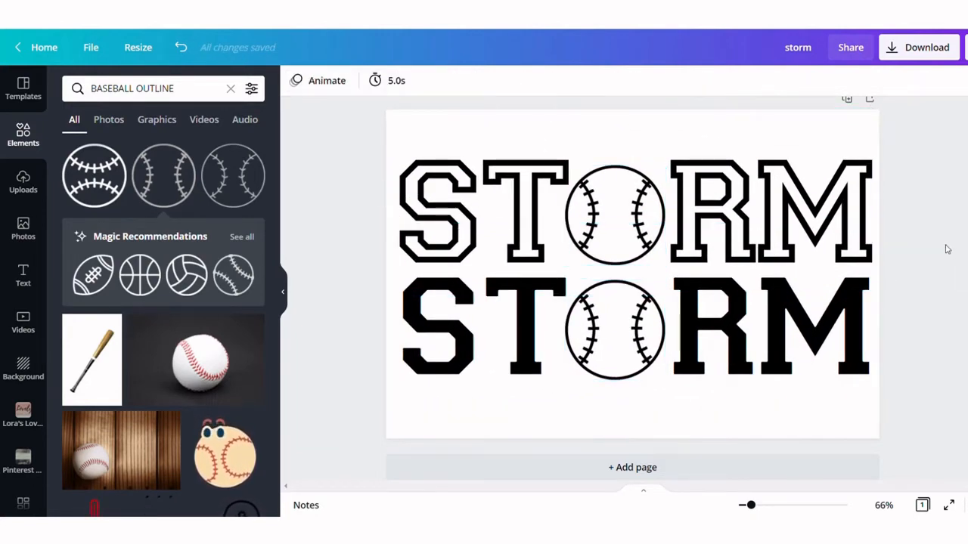
# Move the bottom STORM row down to add space between the two rows
pyautogui.moveTo(446, 299); pyautogui.dragTo(467, 407)
pyautogui.click(932, 333)
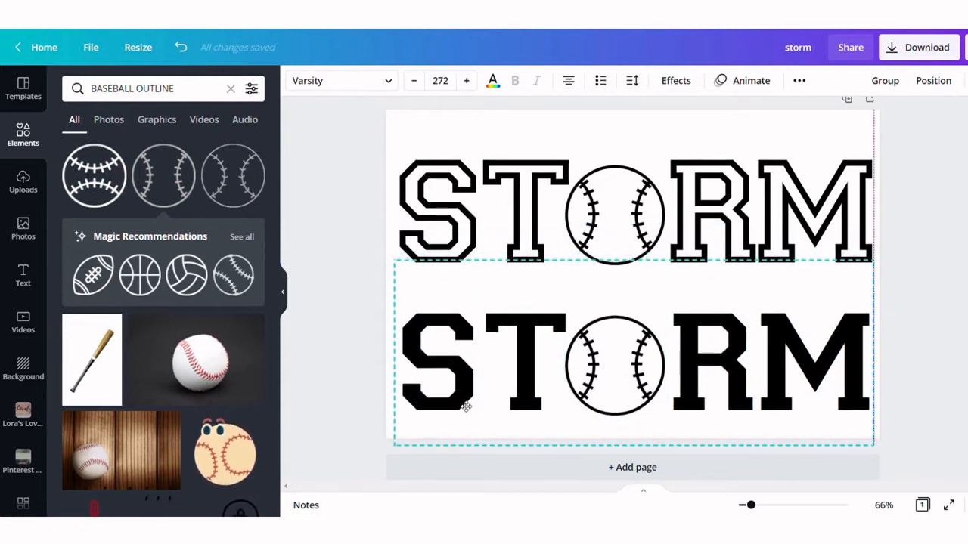
pyautogui.click(337, 300)
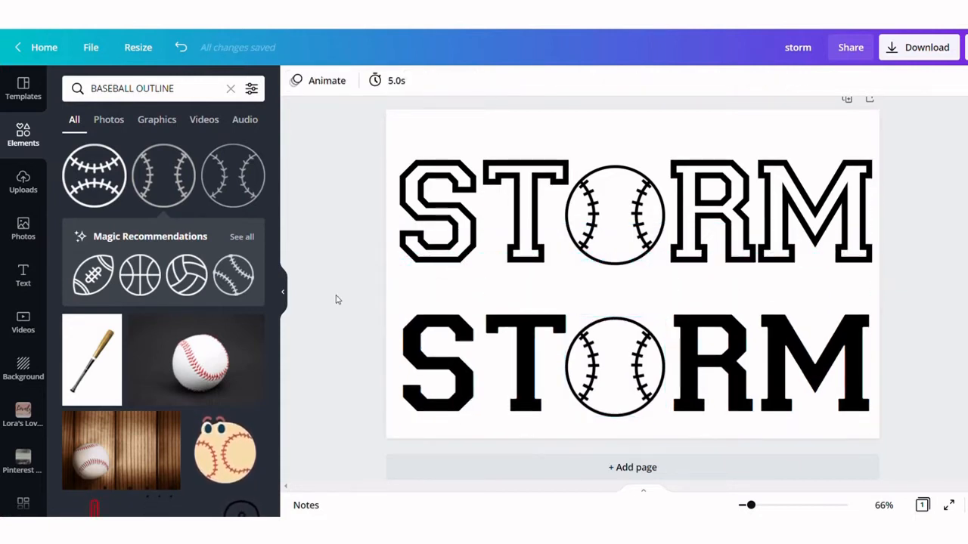
# Download the design as a PNG with a transparent background
pyautogui.click(901, 48)
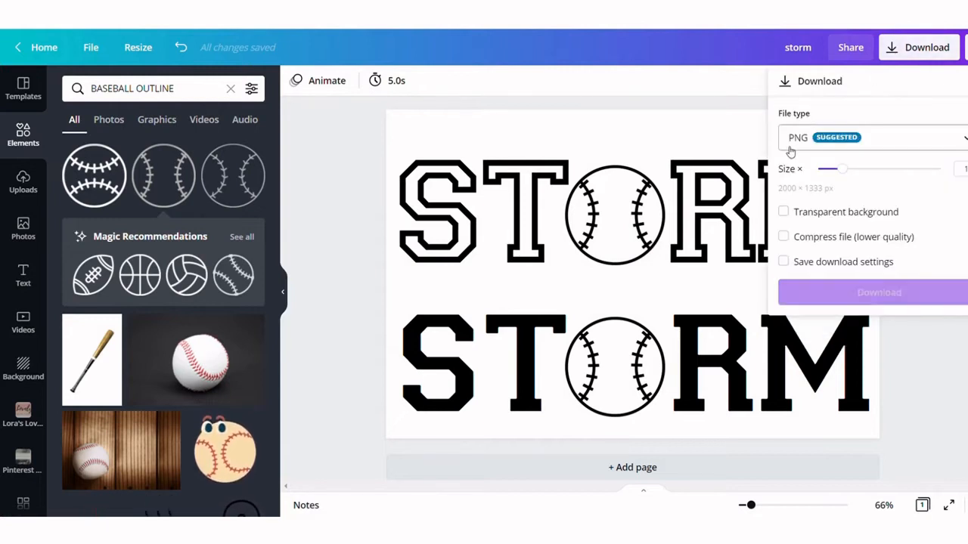
pyautogui.click(784, 213)
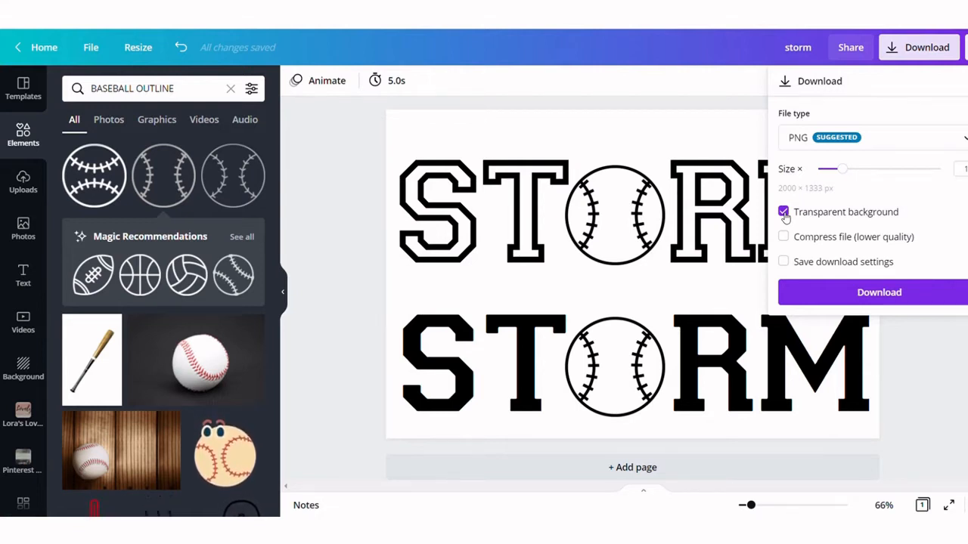
pyautogui.click(887, 300)
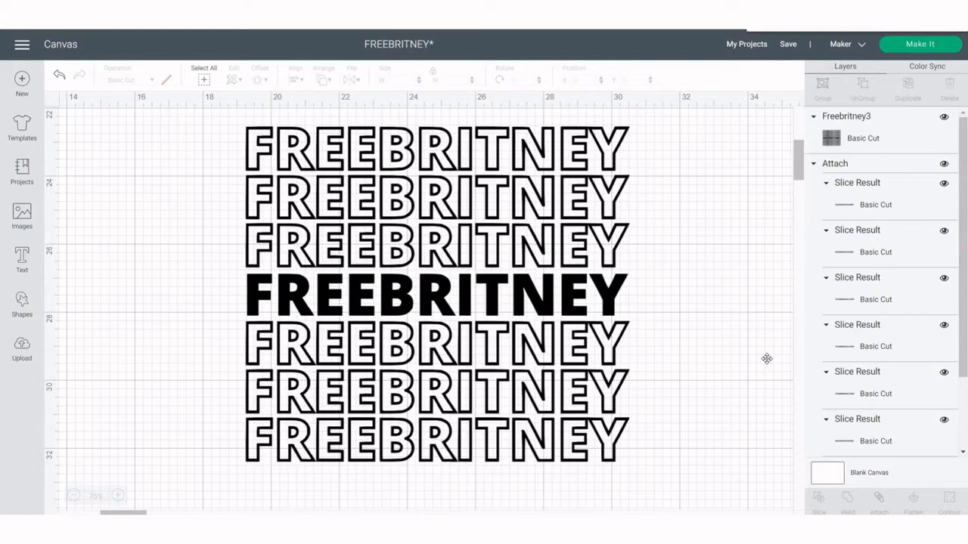
# Switch to Cricut Design Space and start a new project, saving the open FREEBRITNEY project
pyautogui.click(22, 43)
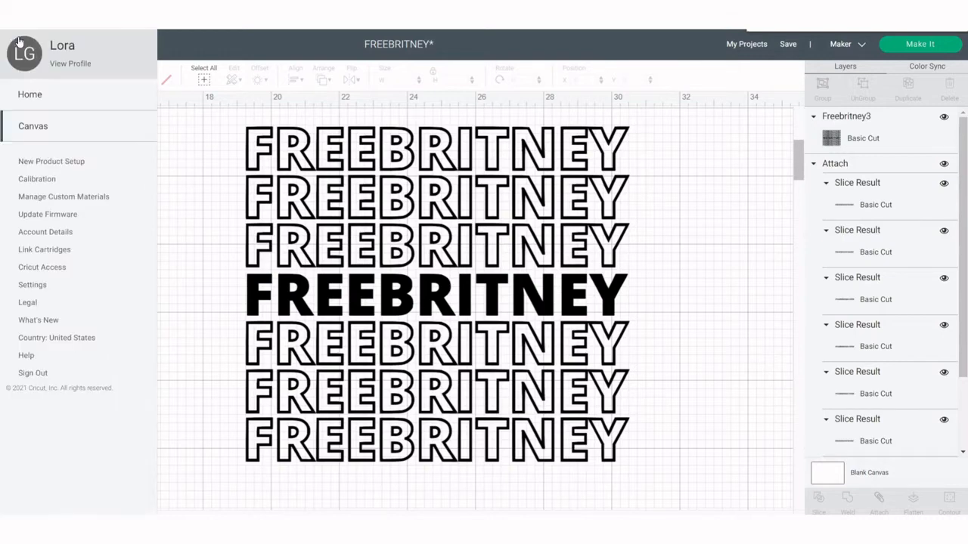
pyautogui.click(203, 179)
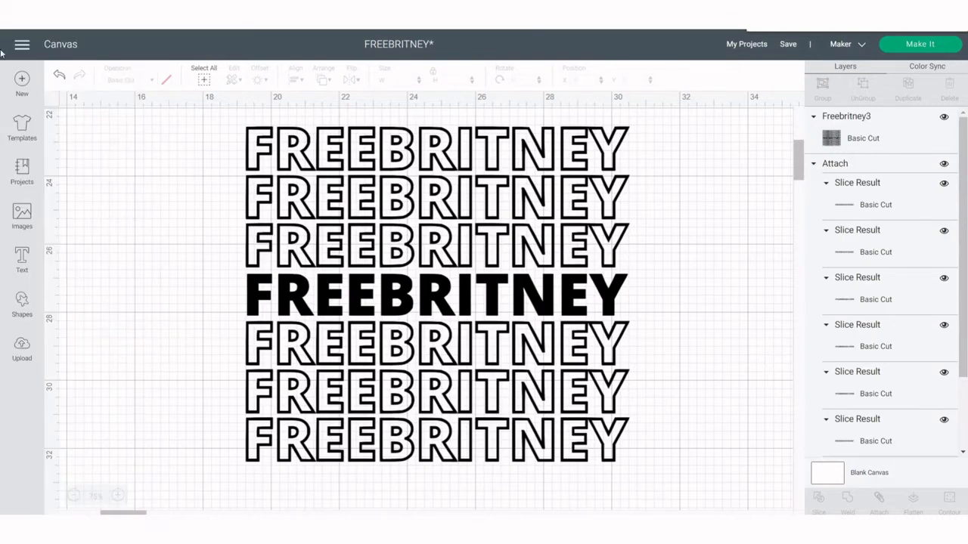
pyautogui.click(25, 89)
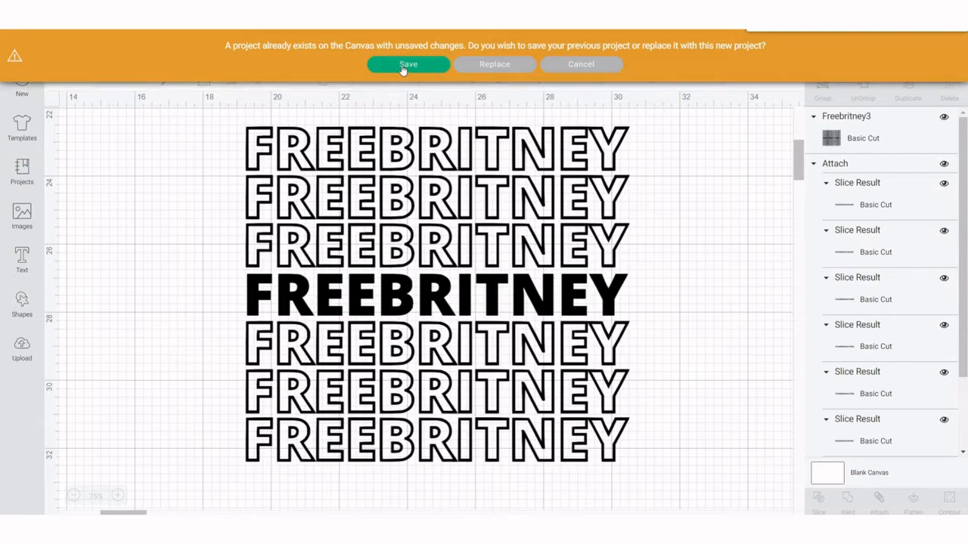
pyautogui.click(403, 63)
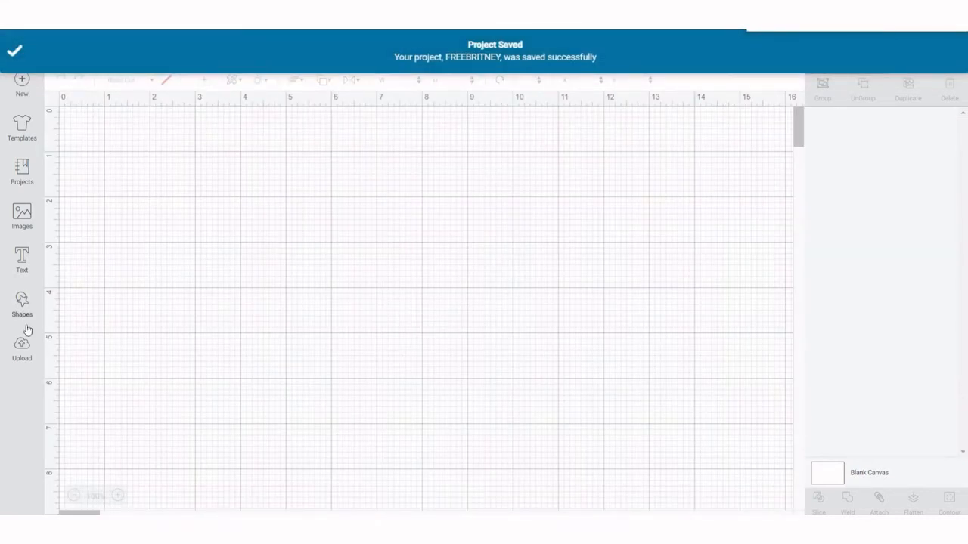
# Upload the downloaded STORM PNG image from the Downloads folder
pyautogui.click(19, 351)
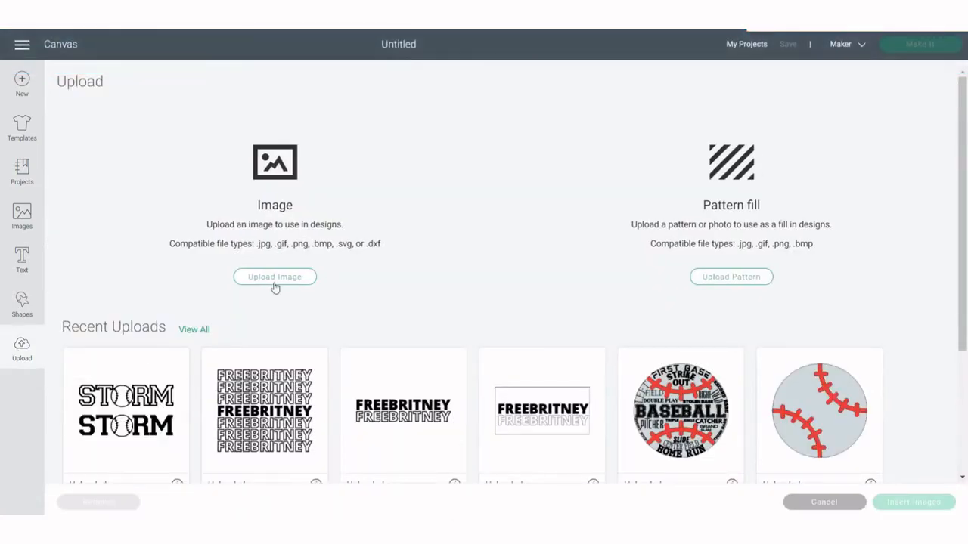
pyautogui.click(275, 279)
pyautogui.click(505, 275)
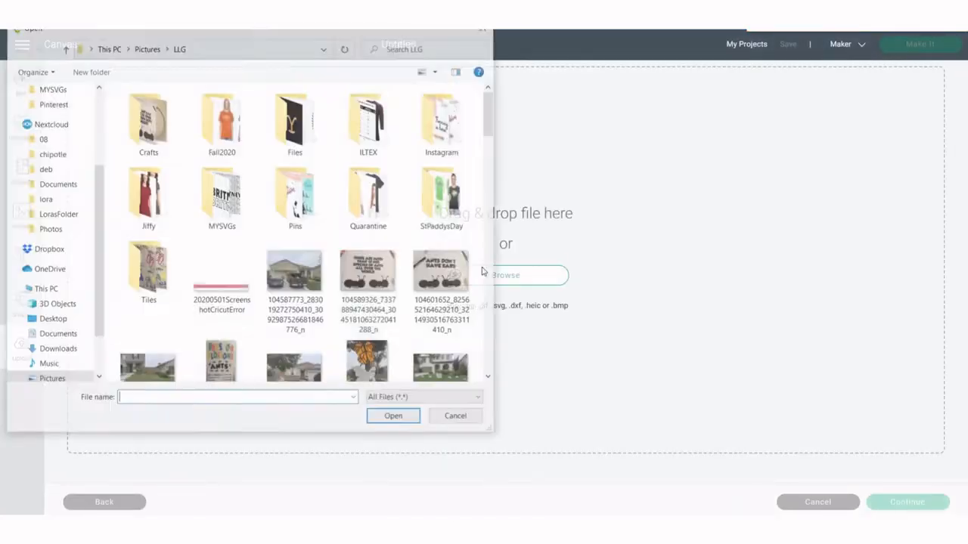
pyautogui.scroll(3, 50, 111)
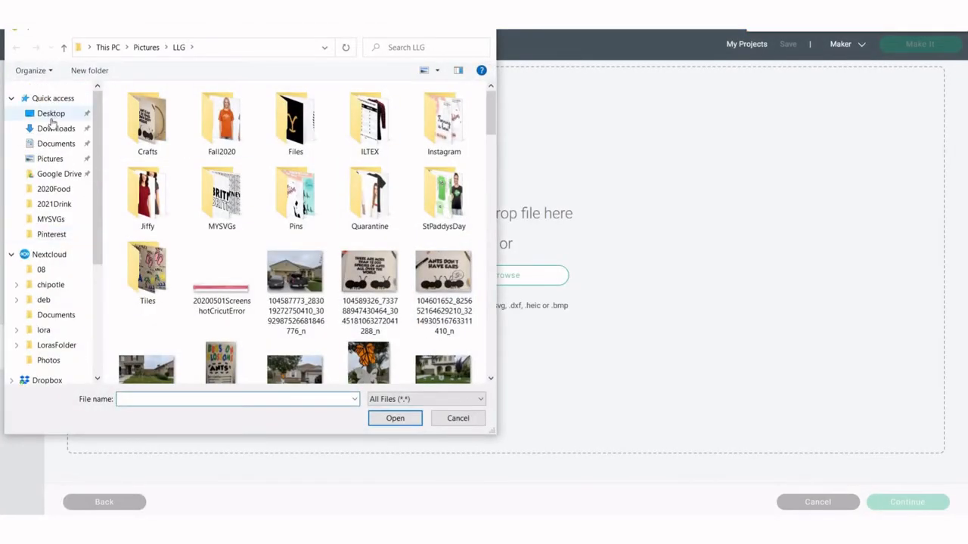
pyautogui.click(54, 129)
pyautogui.click(144, 133)
pyautogui.doubleClick(144, 133)
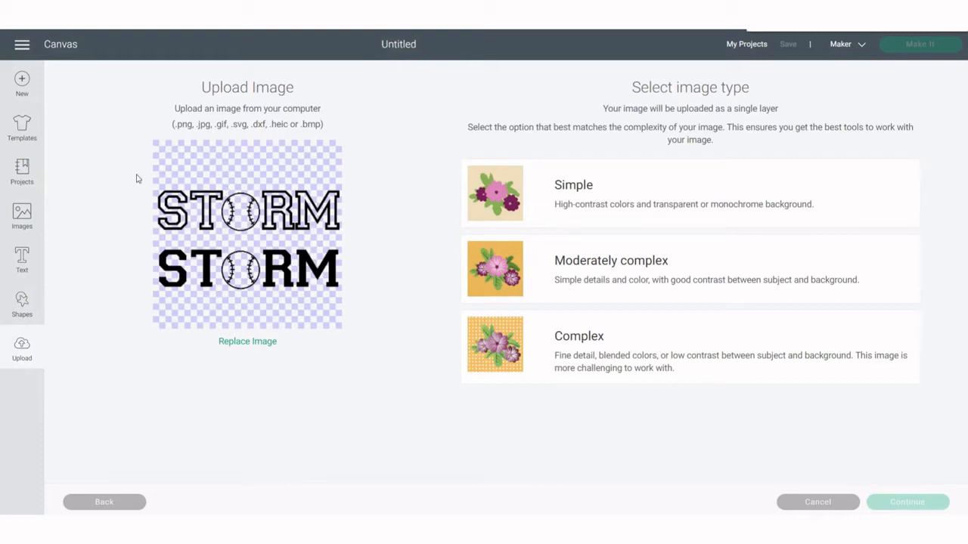
# Choose the Complex image type for the uploaded STORM image and continue
pyautogui.click(499, 344)
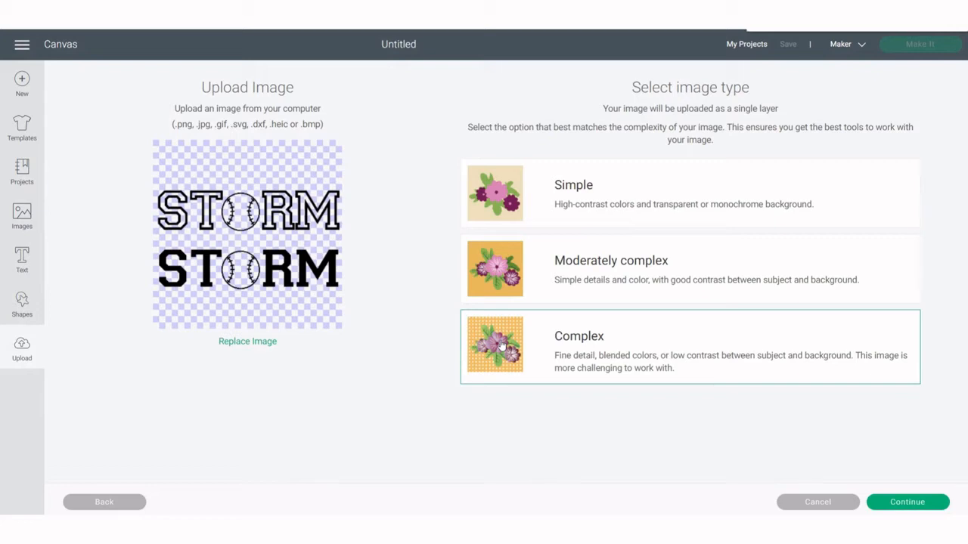
pyautogui.click(910, 504)
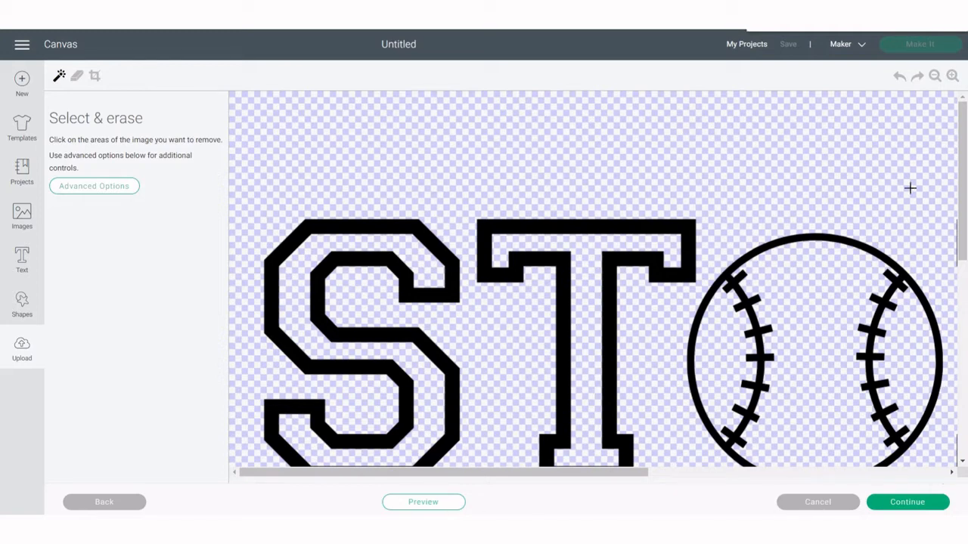
pyautogui.click(934, 76)
pyautogui.click(935, 76)
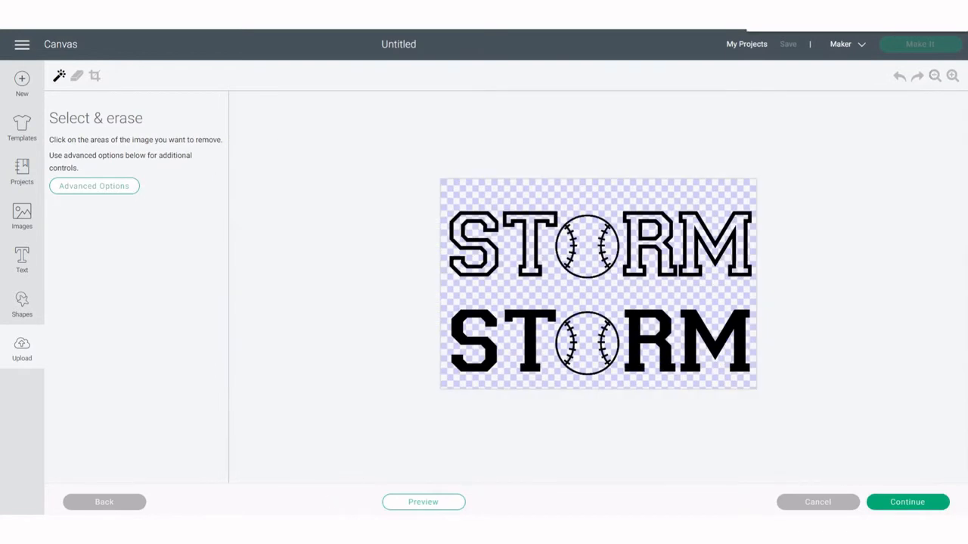
# Preview the image without erasing anything, then upload it as a cut image
pyautogui.click(427, 504)
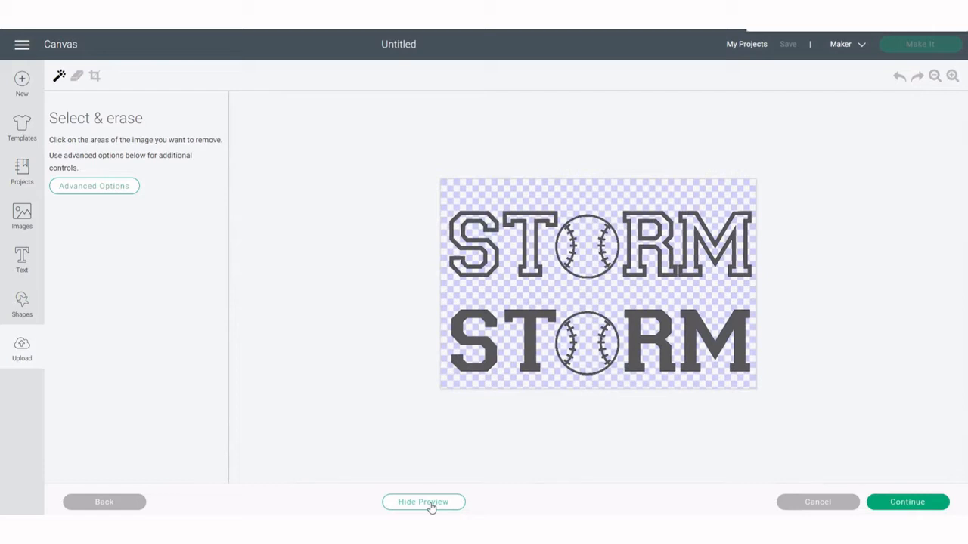
pyautogui.click(906, 503)
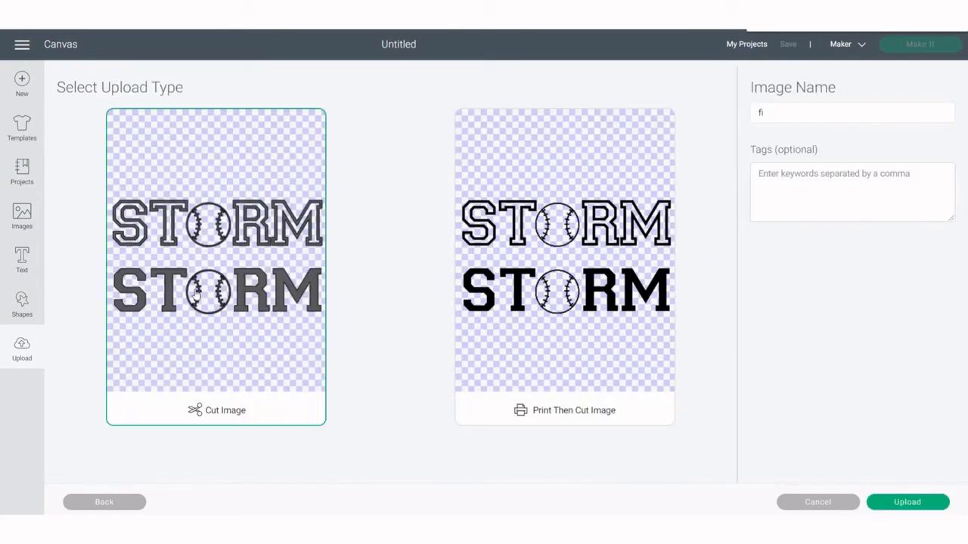
pyautogui.click(911, 503)
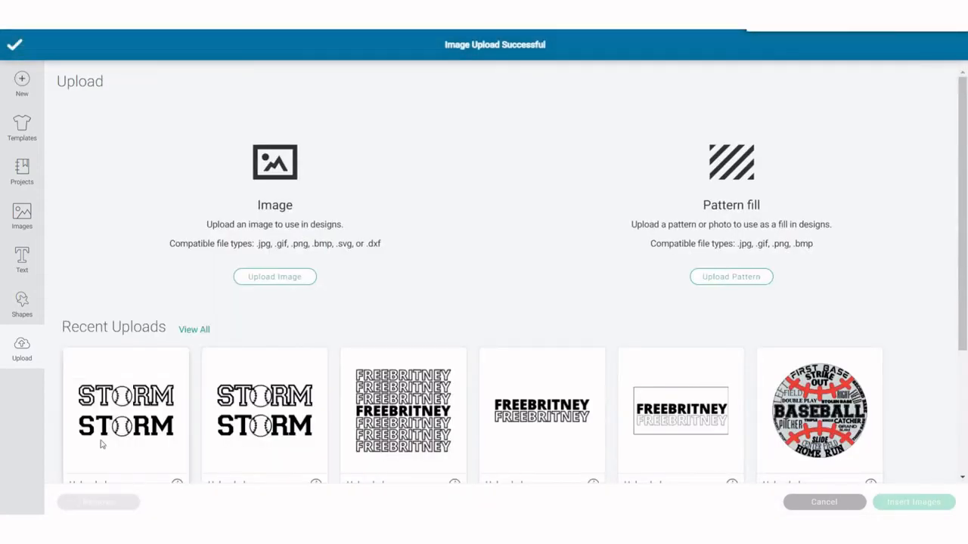
# Insert the newly uploaded STORM image onto the canvas
pyautogui.click(103, 432)
pyautogui.click(914, 502)
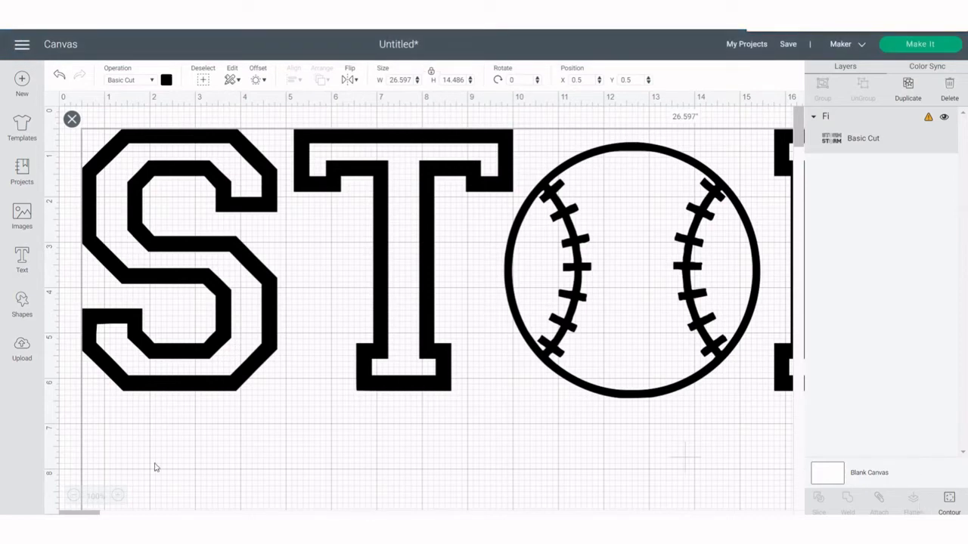
pyautogui.click(72, 496)
pyautogui.click(72, 496)
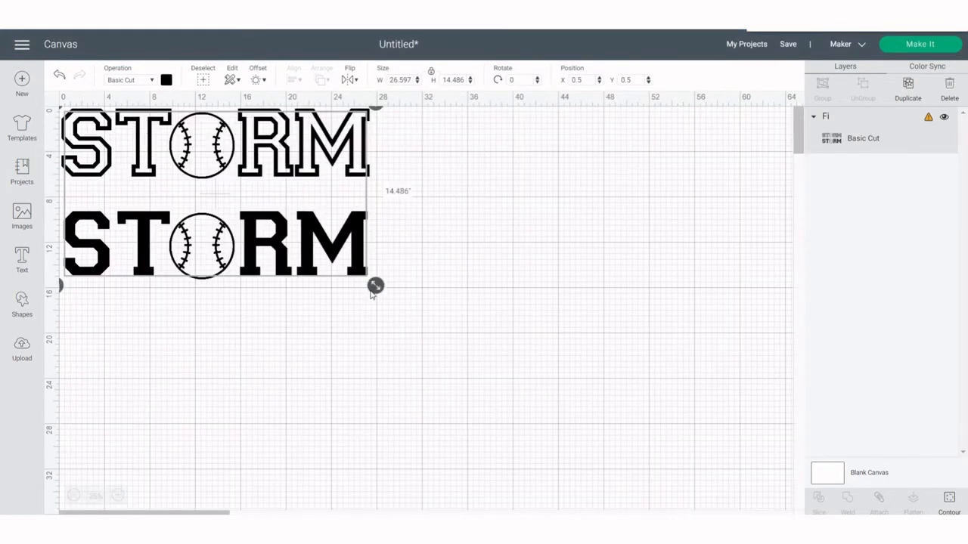
# Move the STORM design toward the middle of the canvas
pyautogui.click(273, 451)
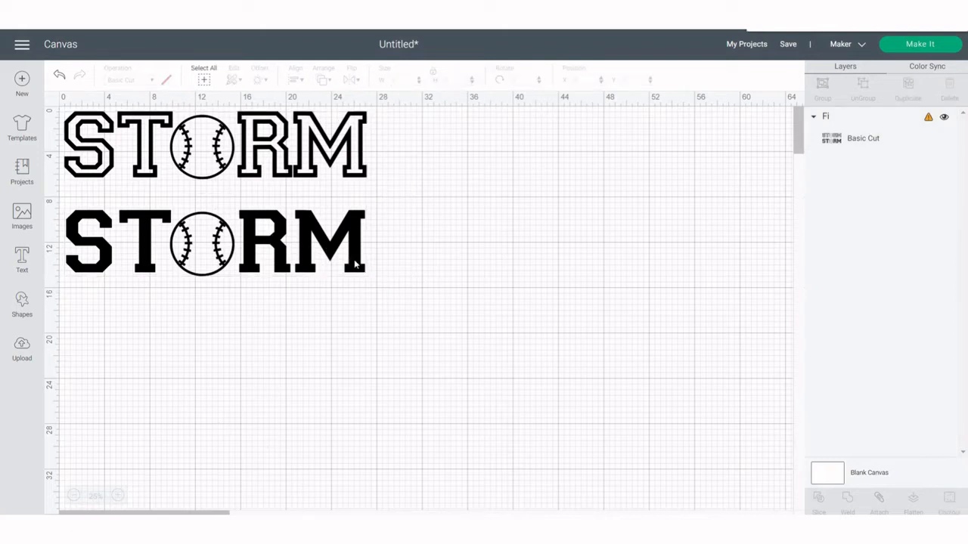
pyautogui.moveTo(355, 264); pyautogui.dragTo(514, 354)
pyautogui.click(626, 261)
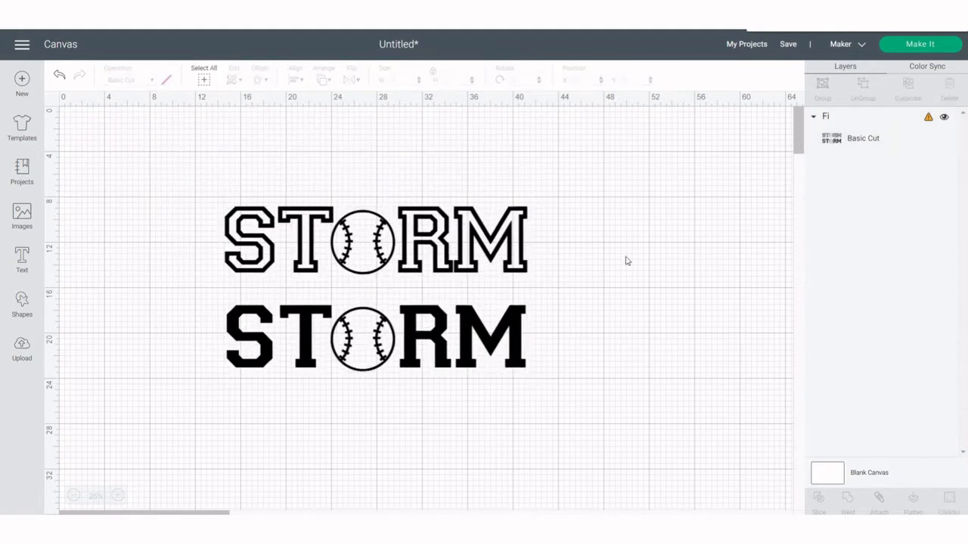
# Add a square, unlock its proportions and stretch it into a rectangle covering the bottom solid STORM row
pyautogui.click(22, 299)
pyautogui.click(72, 217)
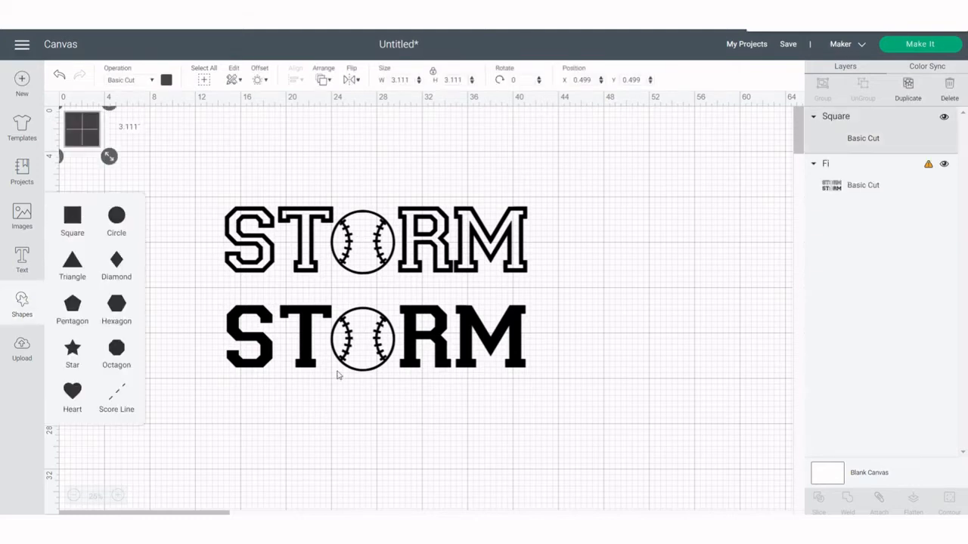
pyautogui.moveTo(85, 130); pyautogui.dragTo(230, 310)
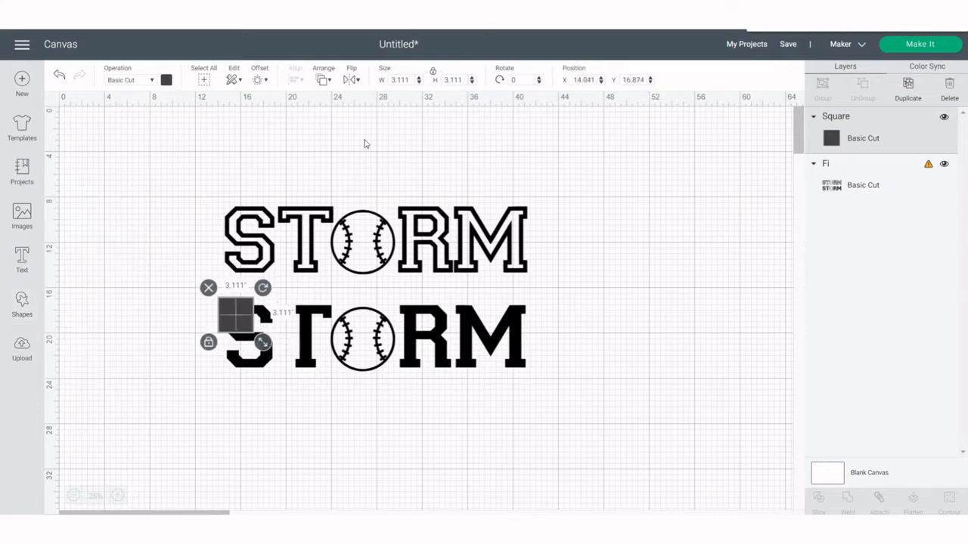
pyautogui.click(432, 74)
pyautogui.moveTo(262, 342); pyautogui.dragTo(557, 402)
pyautogui.click(648, 368)
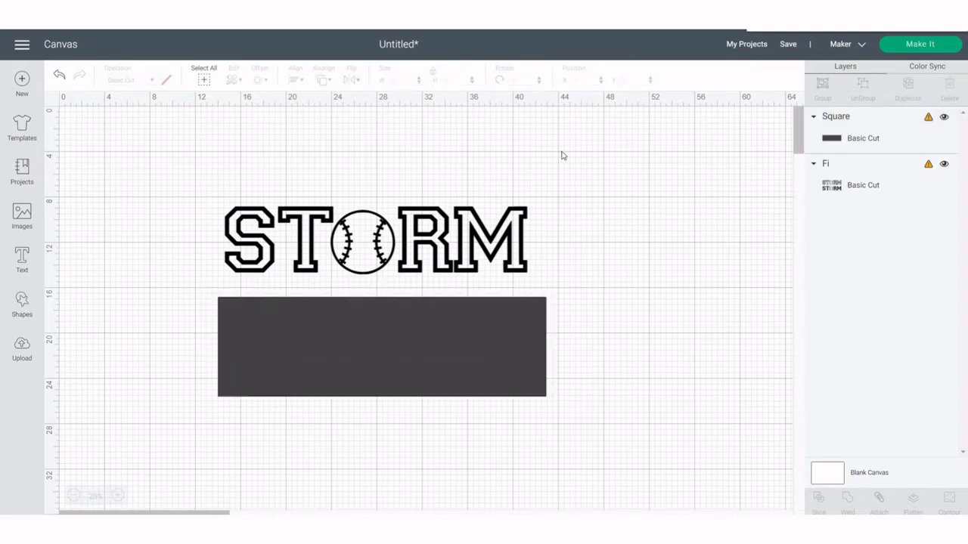
# Slice the rectangle with the design and delete the leftover rectangle pieces, keeping both STORM rows
pyautogui.moveTo(562, 155); pyautogui.dragTo(345, 418)
pyautogui.click(819, 502)
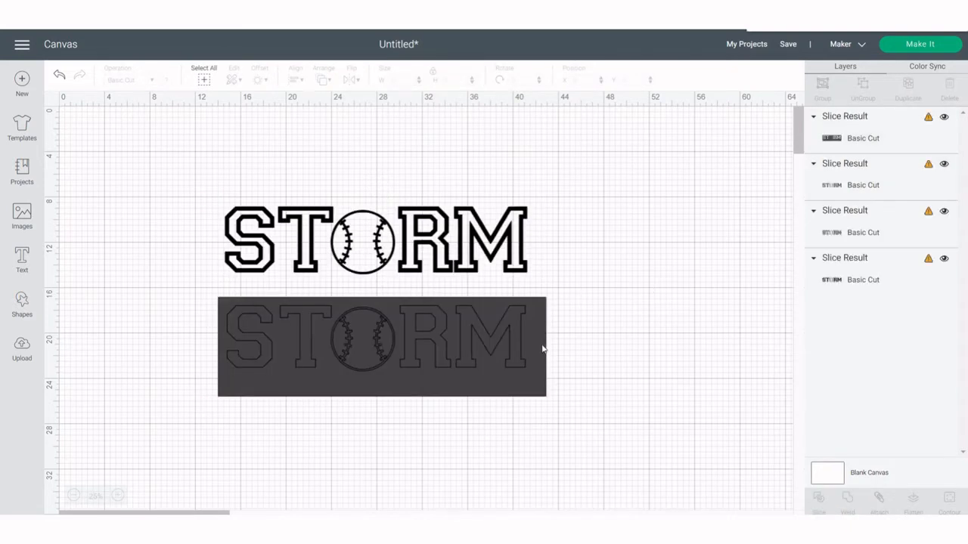
pyautogui.moveTo(543, 348); pyautogui.dragTo(718, 367)
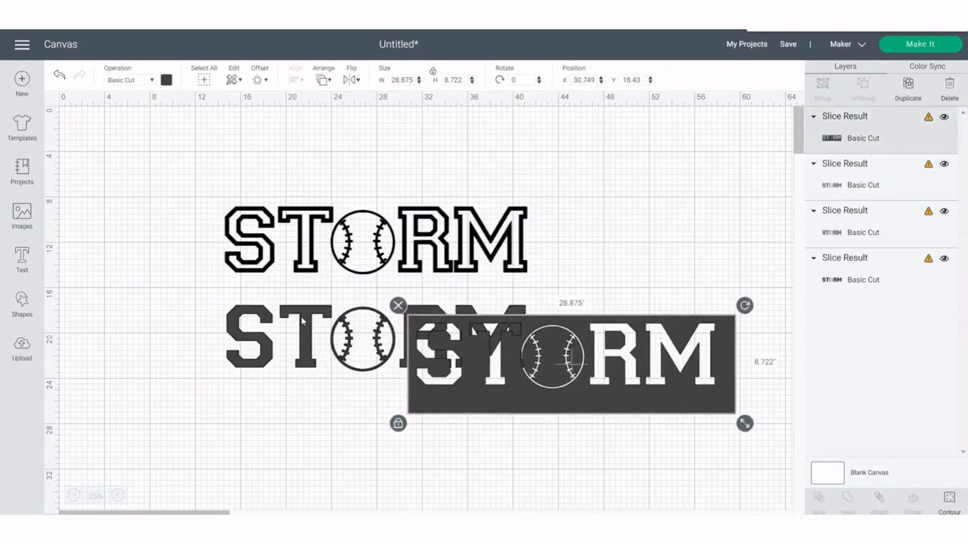
pyautogui.moveTo(301, 322); pyautogui.dragTo(522, 346)
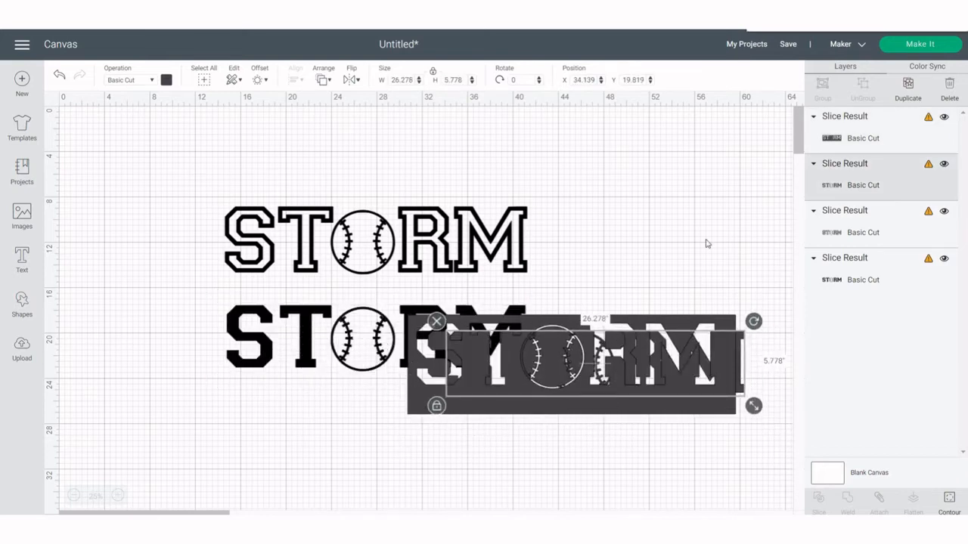
pyautogui.click(787, 265)
pyautogui.moveTo(752, 259); pyautogui.dragTo(739, 433)
pyautogui.press('Delete')
pyautogui.click(701, 404)
pyautogui.press('Delete')
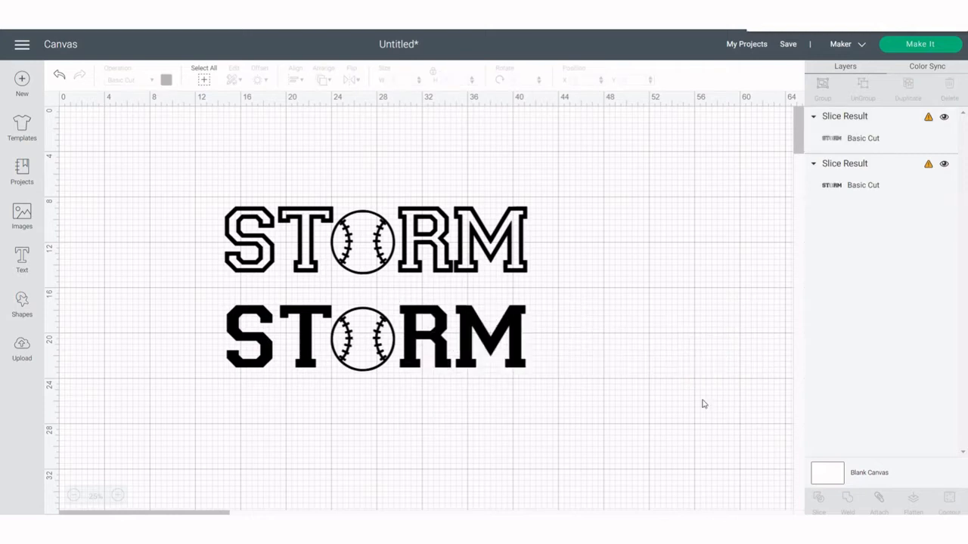
# Move the solid STORM row up closer to the outlined row
pyautogui.moveTo(514, 352); pyautogui.dragTo(518, 327)
pyautogui.click(659, 300)
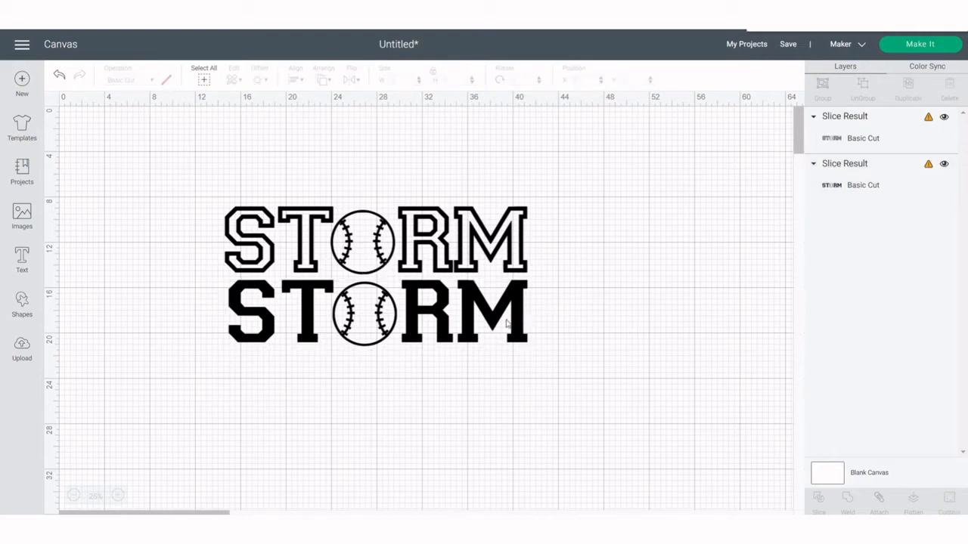
pyautogui.moveTo(512, 307)
pyautogui.mouseDown()
pyautogui.moveTo(501, 310)
pyautogui.moveTo(514, 307)
pyautogui.mouseUp()
pyautogui.click(508, 237)
pyautogui.click(950, 87)
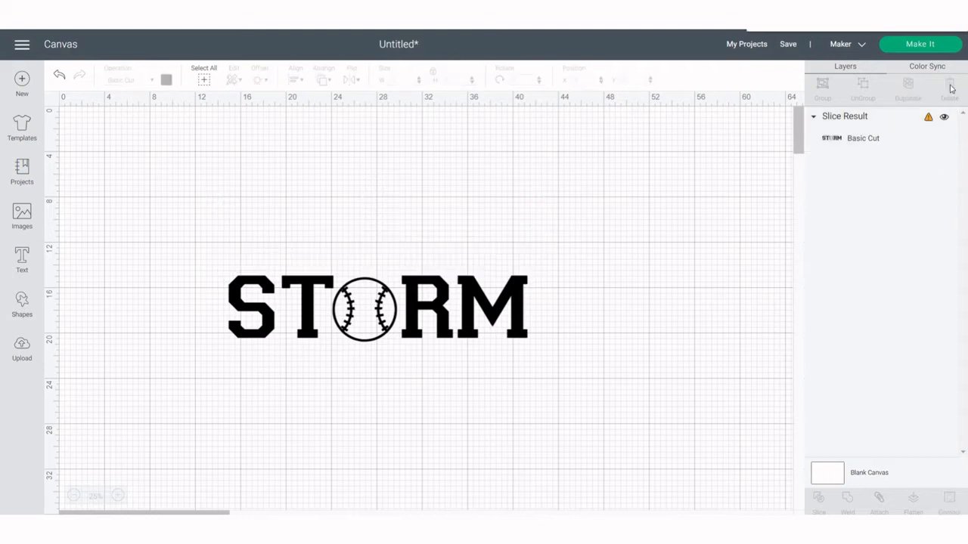
pyautogui.hotkey('ctrl', 'z')
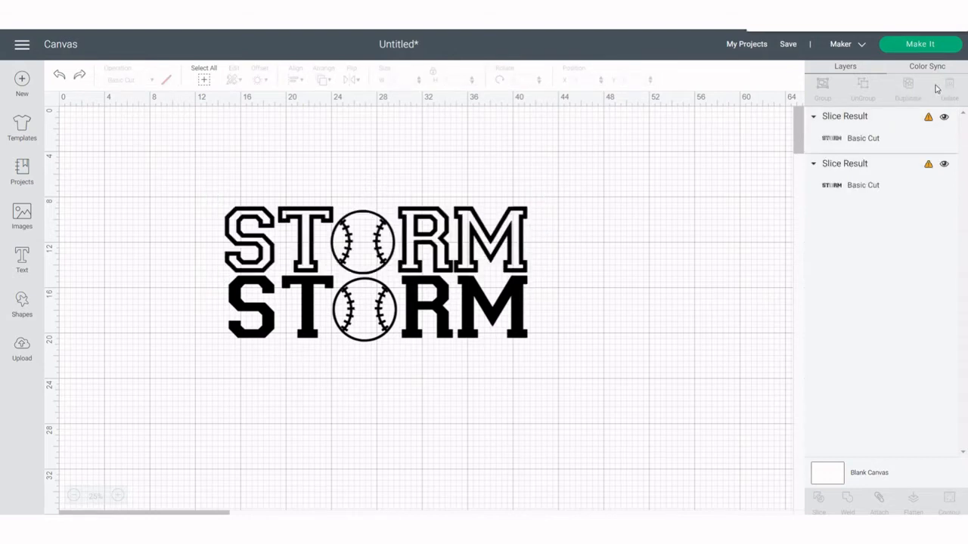
# Duplicate the outlined STORM row and place the copy above the original
pyautogui.click(380, 265)
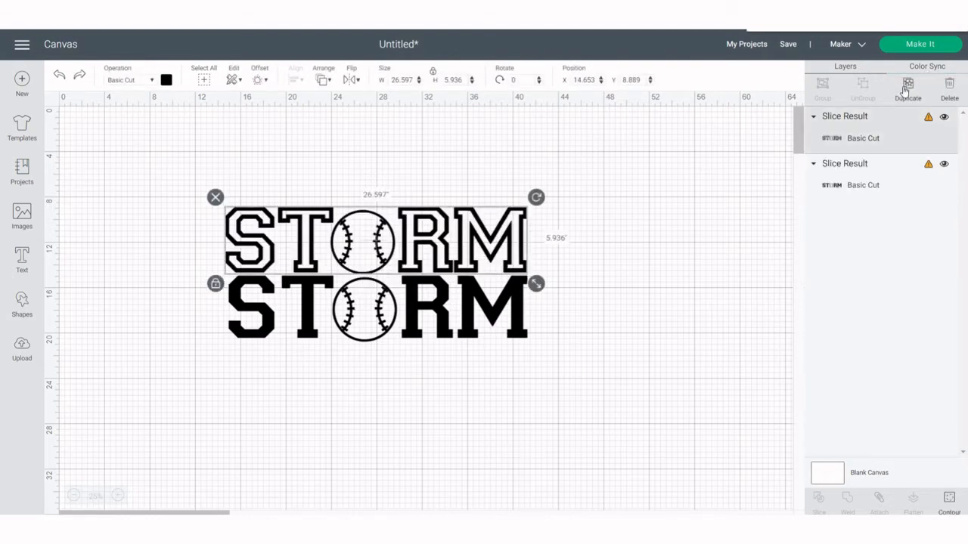
pyautogui.click(904, 89)
pyautogui.moveTo(419, 260); pyautogui.dragTo(419, 190)
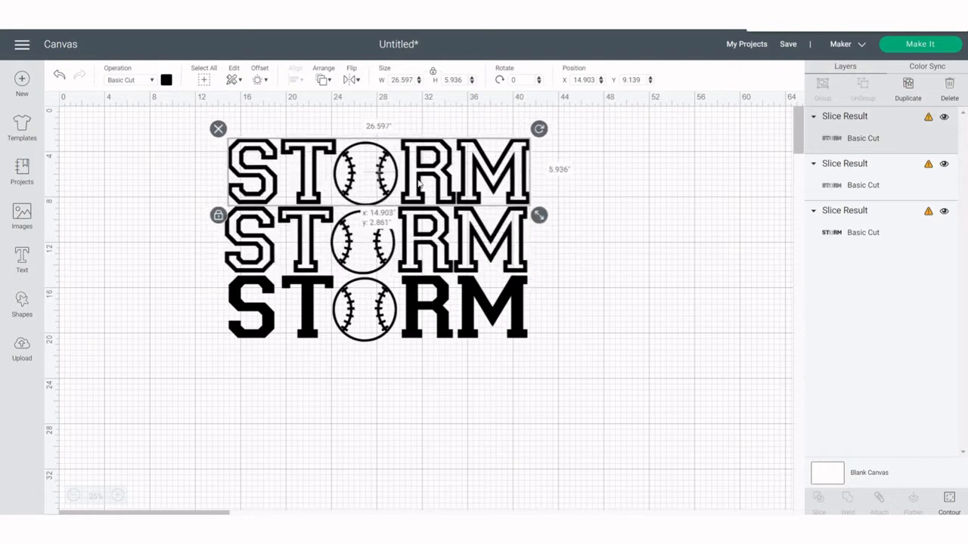
# Duplicate the outlined row twice more and place both copies below the solid row
pyautogui.click(907, 91)
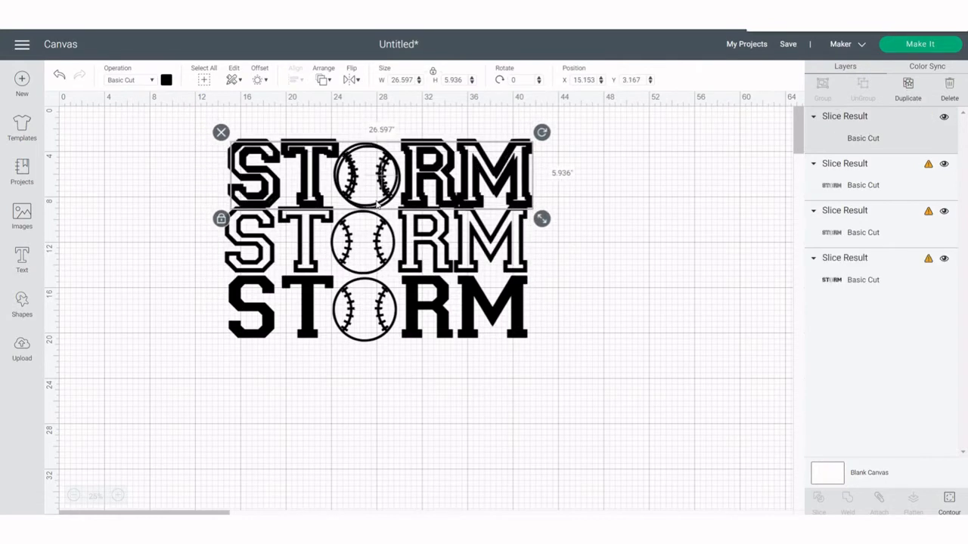
pyautogui.moveTo(413, 155); pyautogui.dragTo(413, 354)
pyautogui.moveTo(414, 390); pyautogui.dragTo(421, 446)
pyautogui.click(907, 87)
pyautogui.click(655, 330)
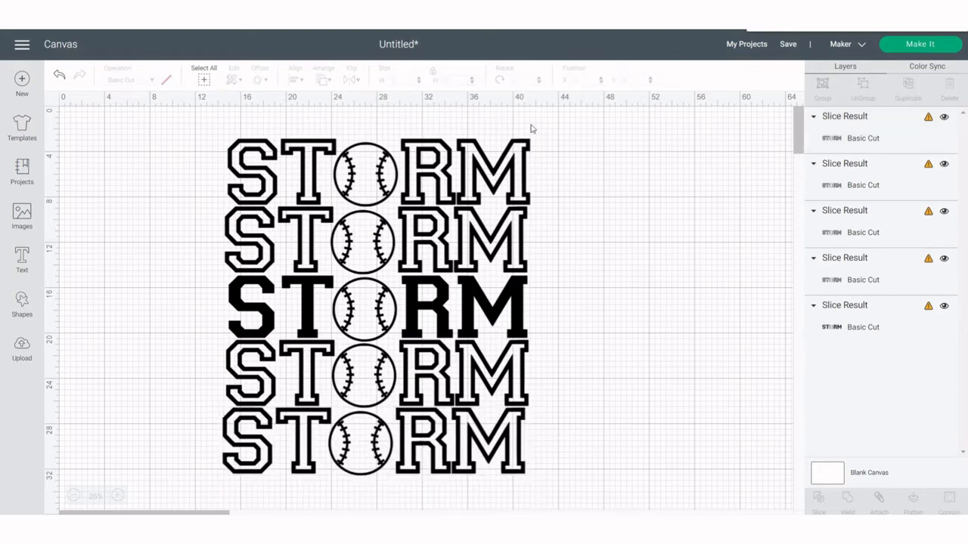
# Select all five rows and center them horizontally
pyautogui.moveTo(533, 127); pyautogui.dragTo(467, 495)
pyautogui.click(293, 79)
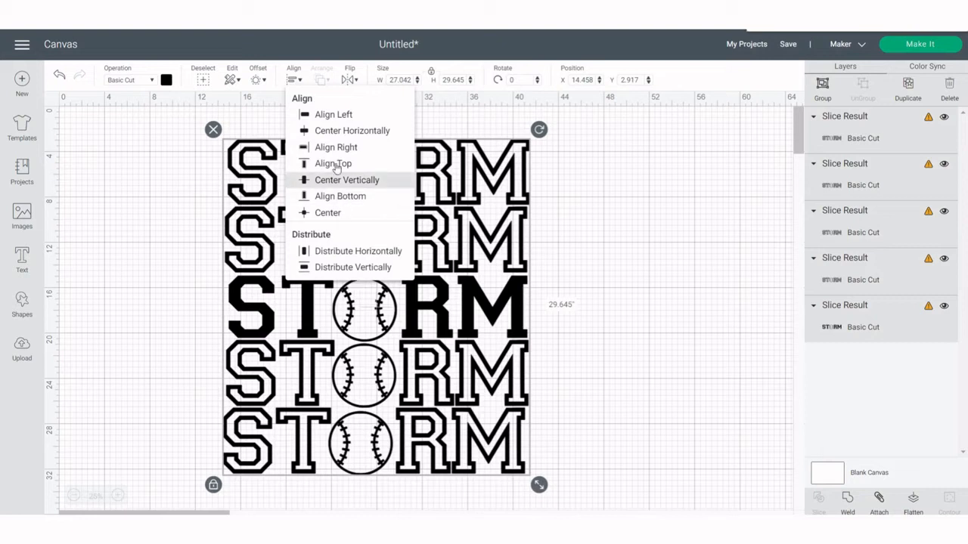
pyautogui.click(337, 132)
pyautogui.click(618, 247)
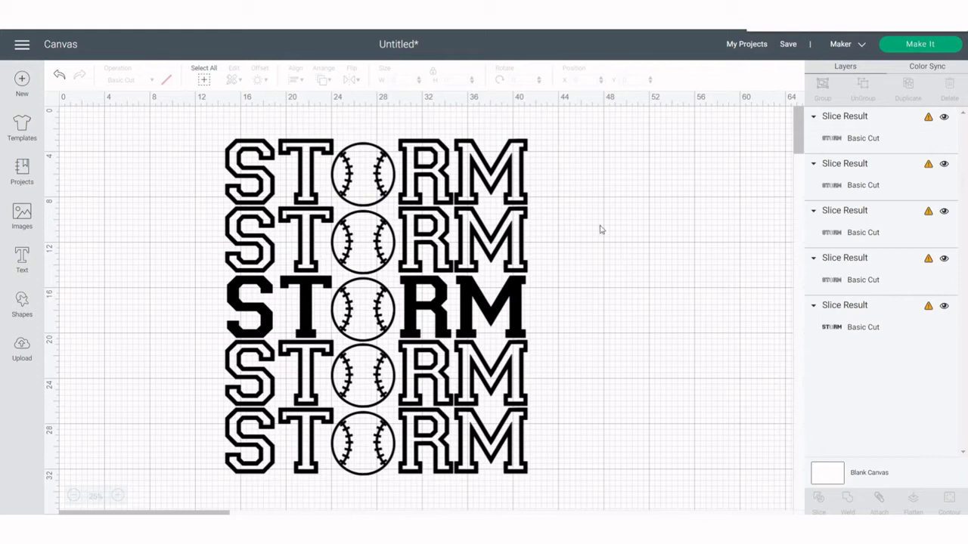
# Nudge the top two outlined rows up slightly
pyautogui.moveTo(539, 128); pyautogui.dragTo(453, 272)
pyautogui.press('Up')
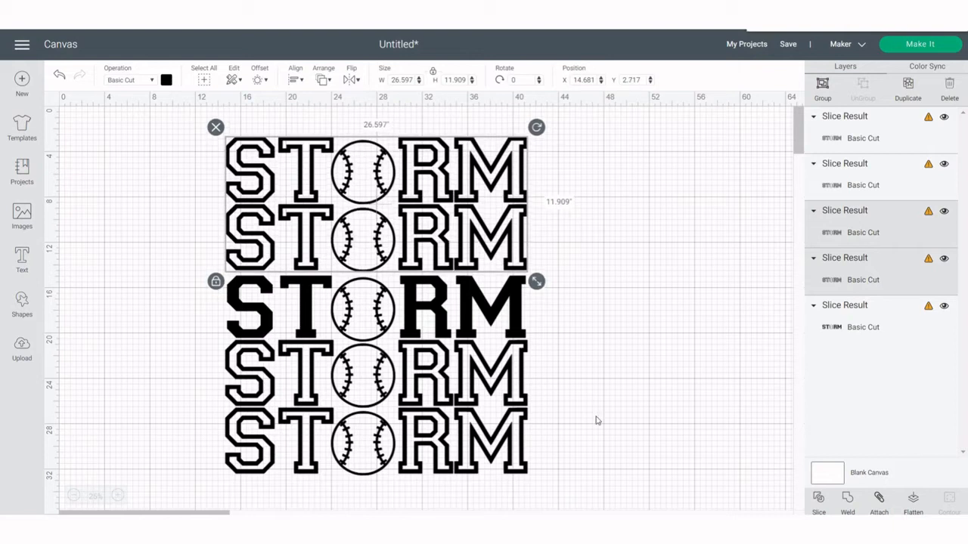
# Nudge the bottom two outlined rows down slightly
pyautogui.click(581, 378)
pyautogui.moveTo(549, 370); pyautogui.dragTo(453, 469)
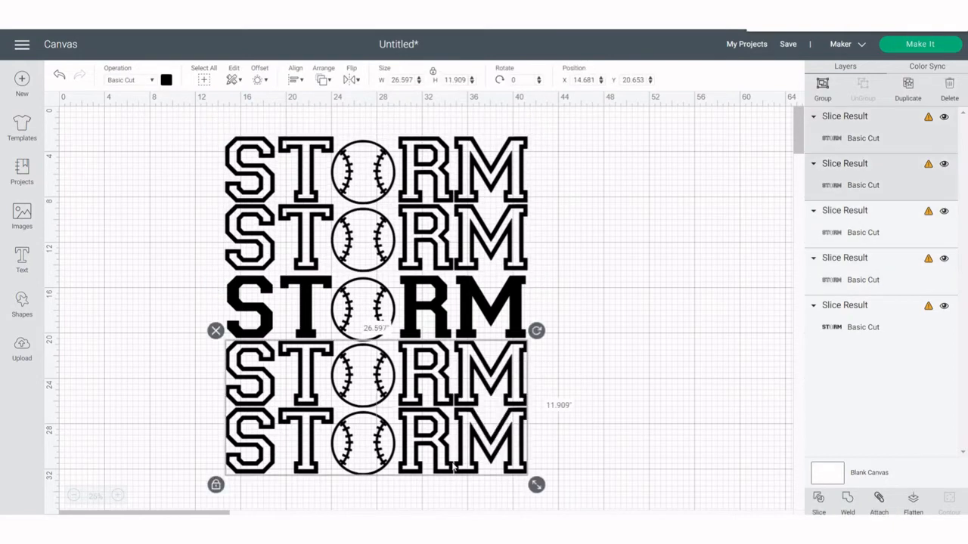
pyautogui.press('Down')
pyautogui.press('Down')
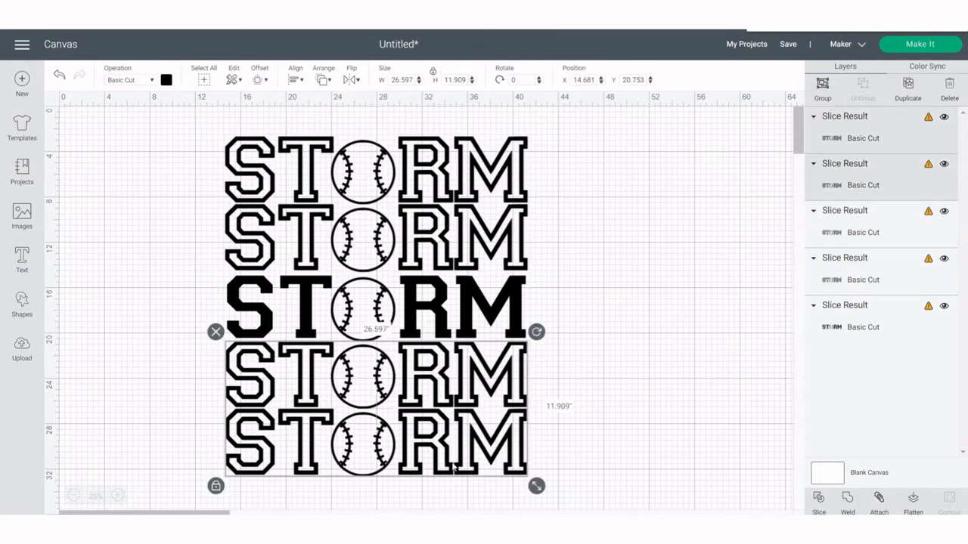
pyautogui.click(684, 354)
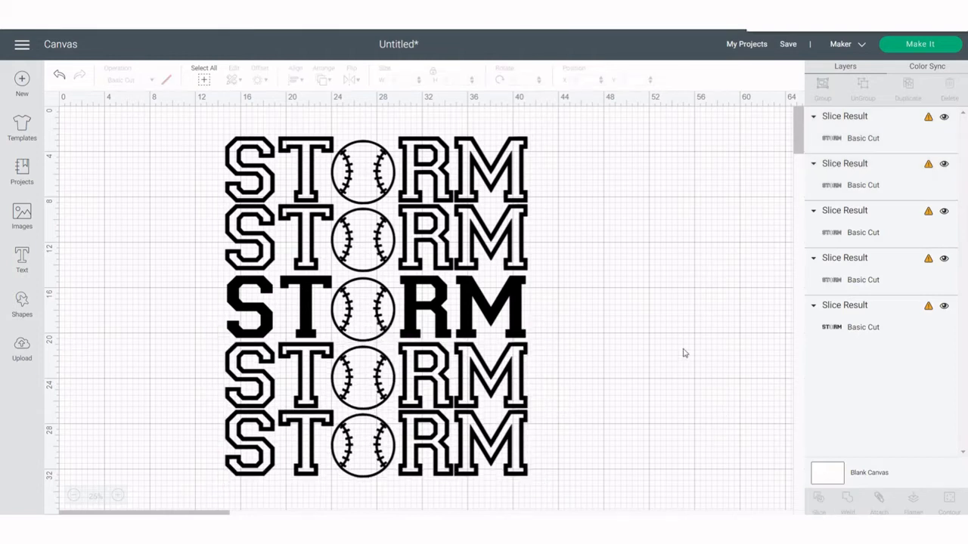
# Add a 0.25 in rounded offset around the solid middle STORM row
pyautogui.click(521, 311)
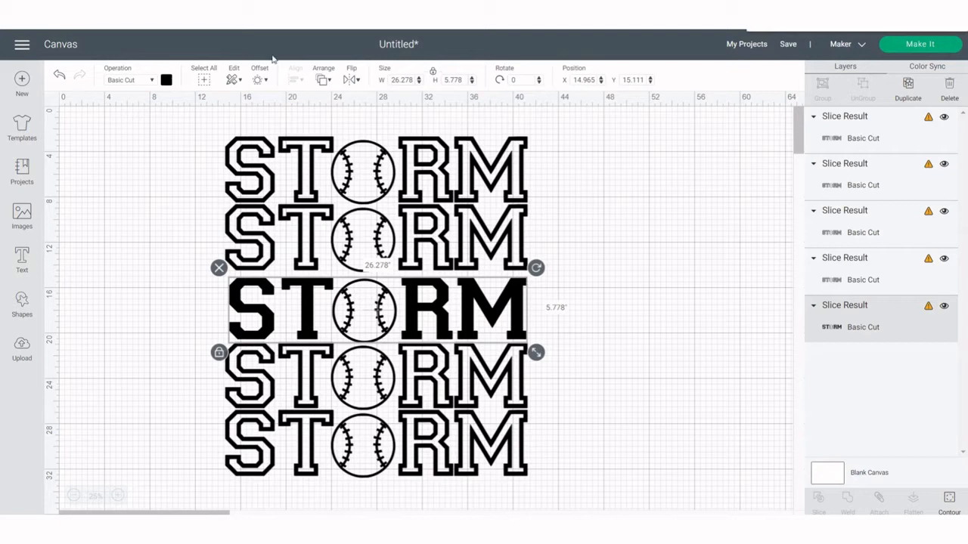
pyautogui.click(258, 82)
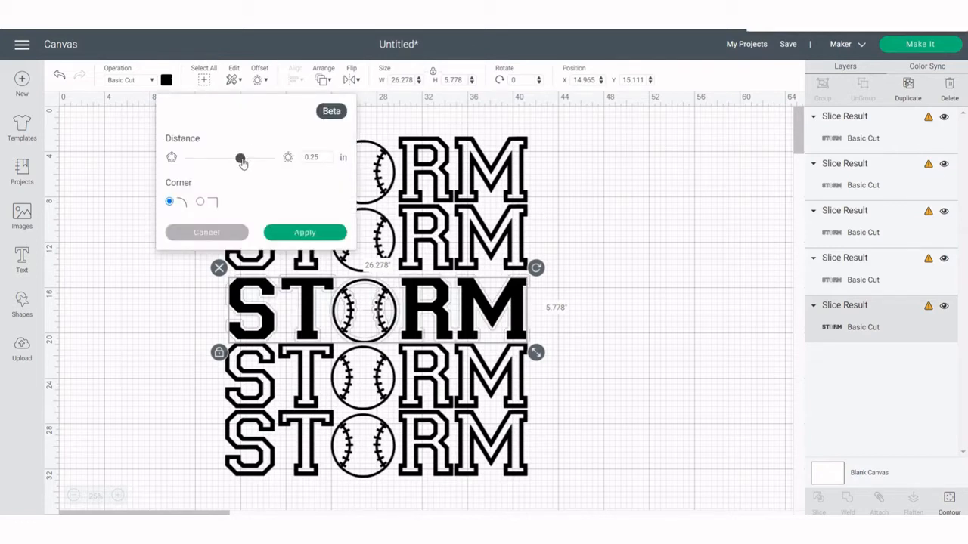
pyautogui.click(304, 232)
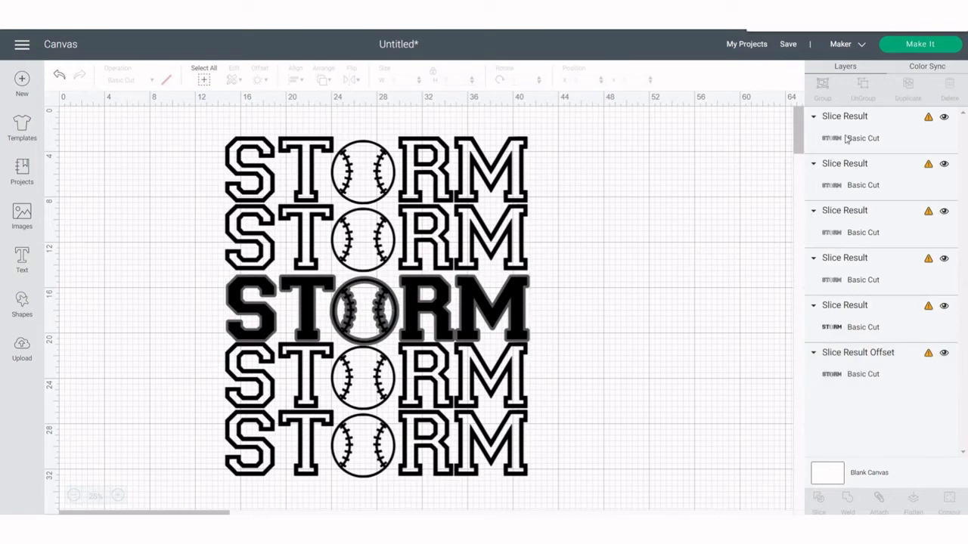
pyautogui.click(518, 307)
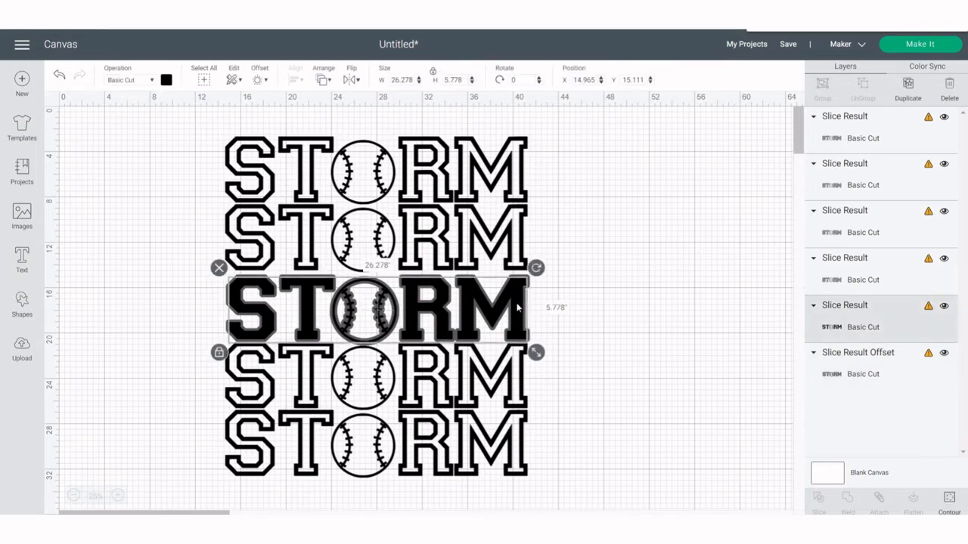
# Hide the baseball's inner contour in the middle row's offset layer
pyautogui.click(857, 364)
pyautogui.click(949, 502)
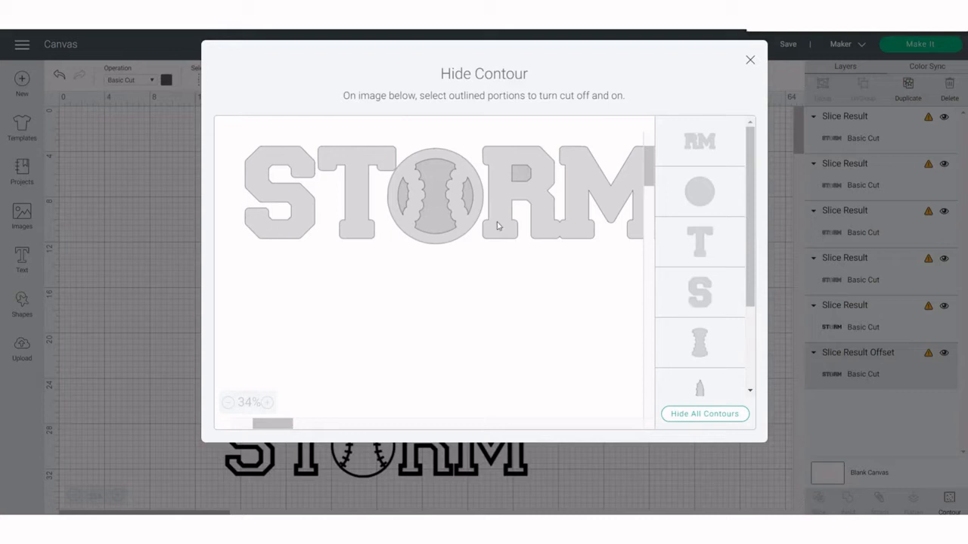
pyautogui.click(436, 204)
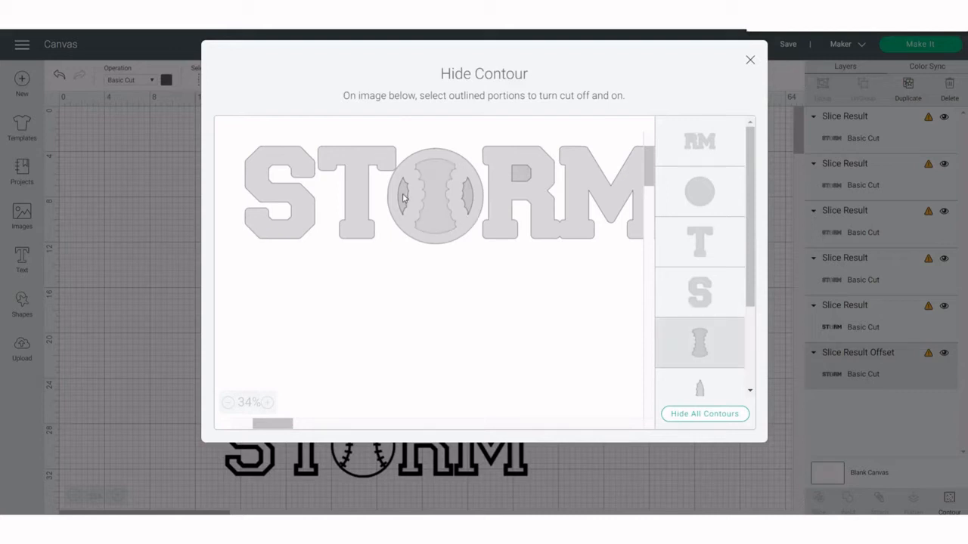
pyautogui.click(750, 61)
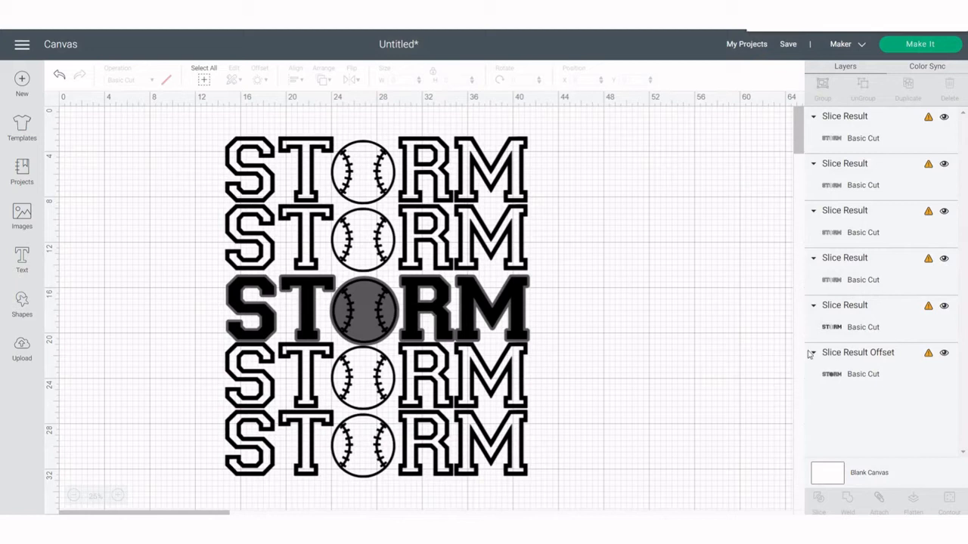
# Set the offset layer's color to black
pyautogui.click(834, 368)
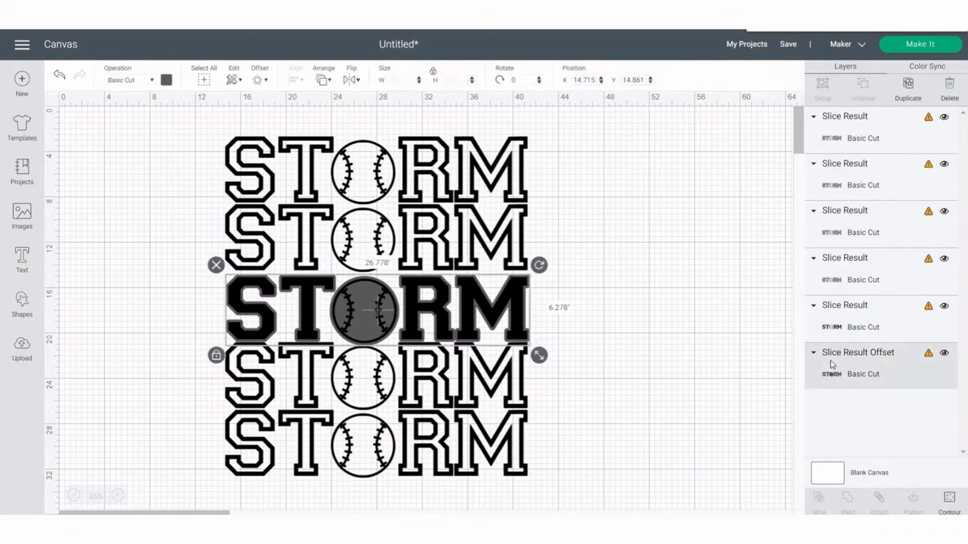
pyautogui.click(166, 80)
pyautogui.click(195, 138)
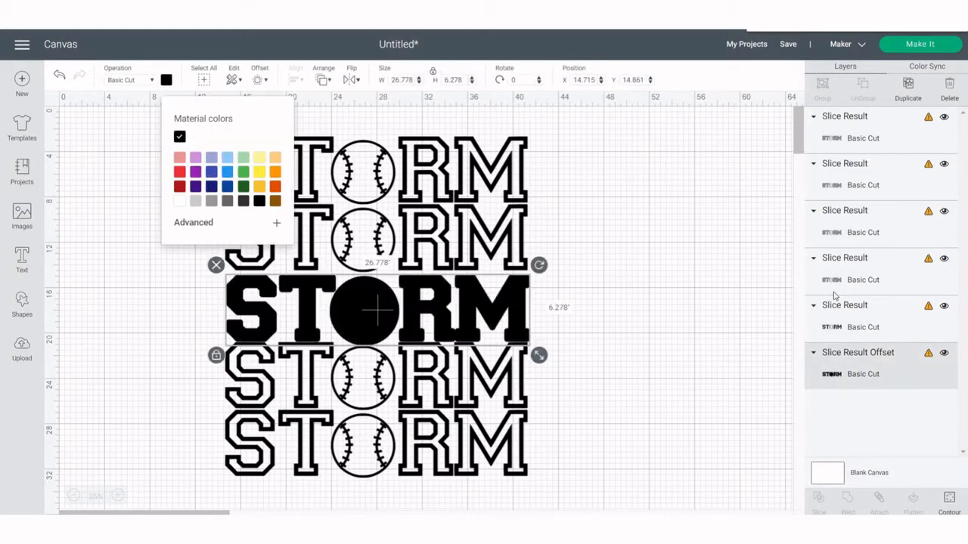
# Color the solid middle STORM row white, then orange
pyautogui.click(835, 313)
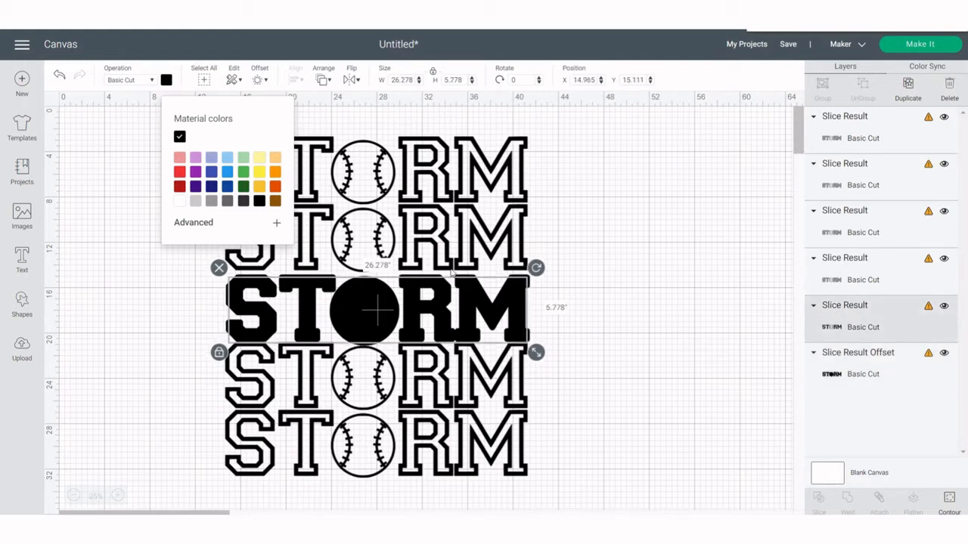
pyautogui.click(179, 203)
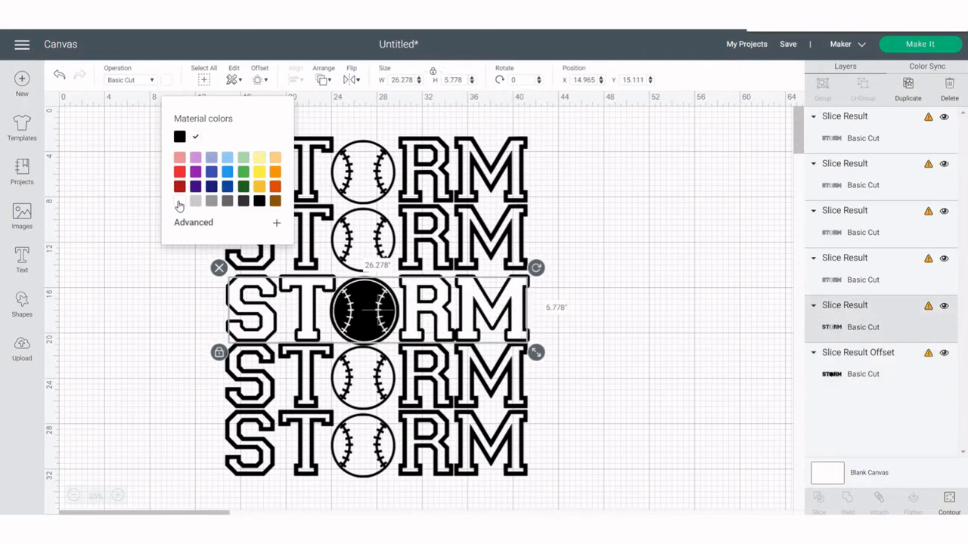
pyautogui.click(275, 187)
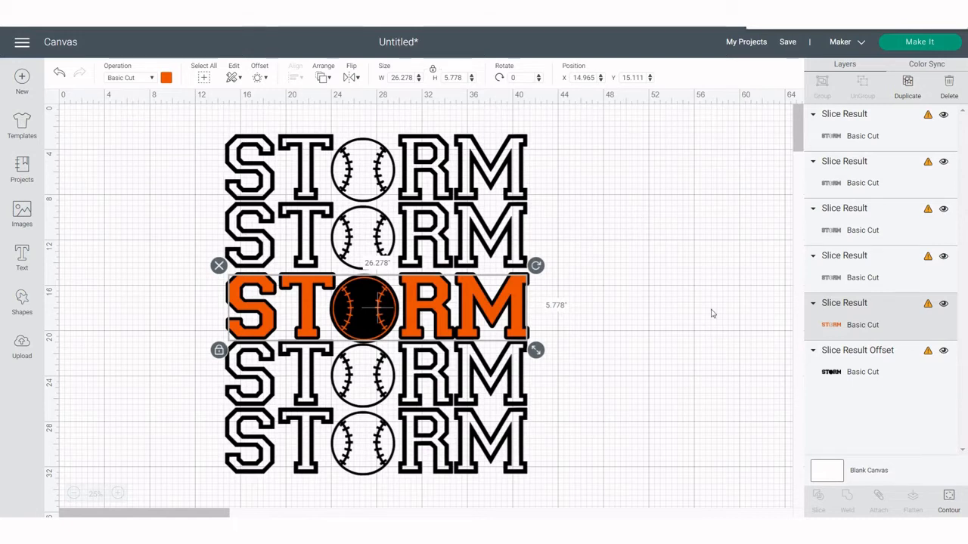
pyautogui.click(678, 299)
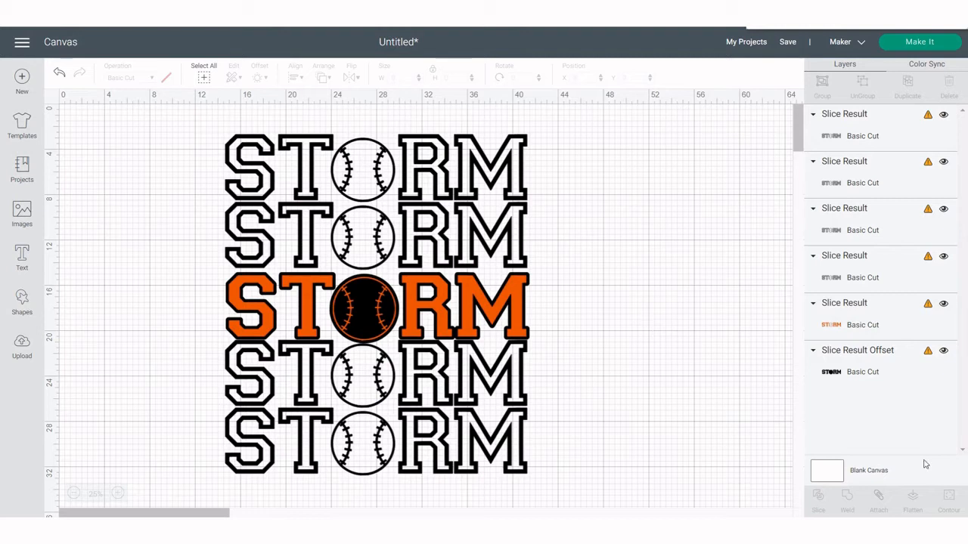
# Toggle the circle contour in the middle STORM row so the baseball fills solid
pyautogui.click(369, 306)
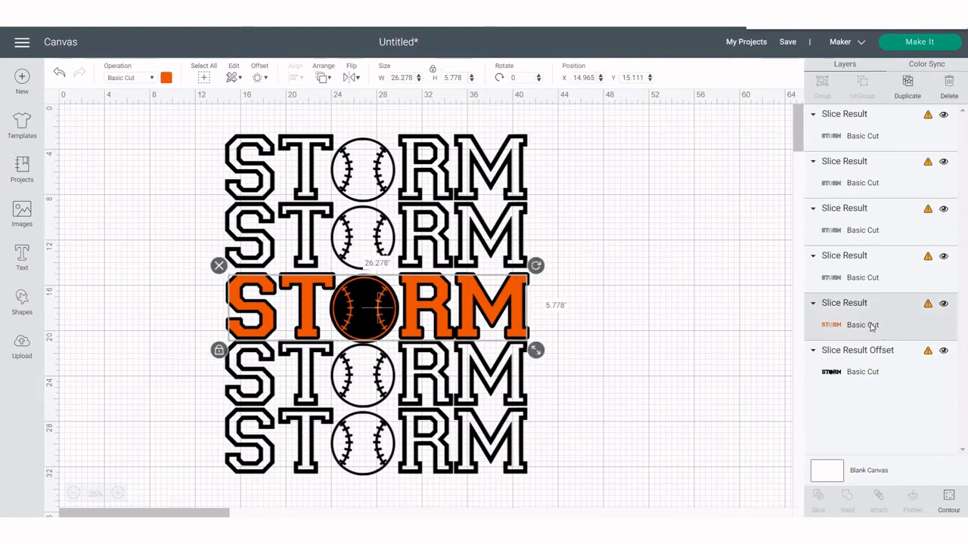
pyautogui.click(949, 499)
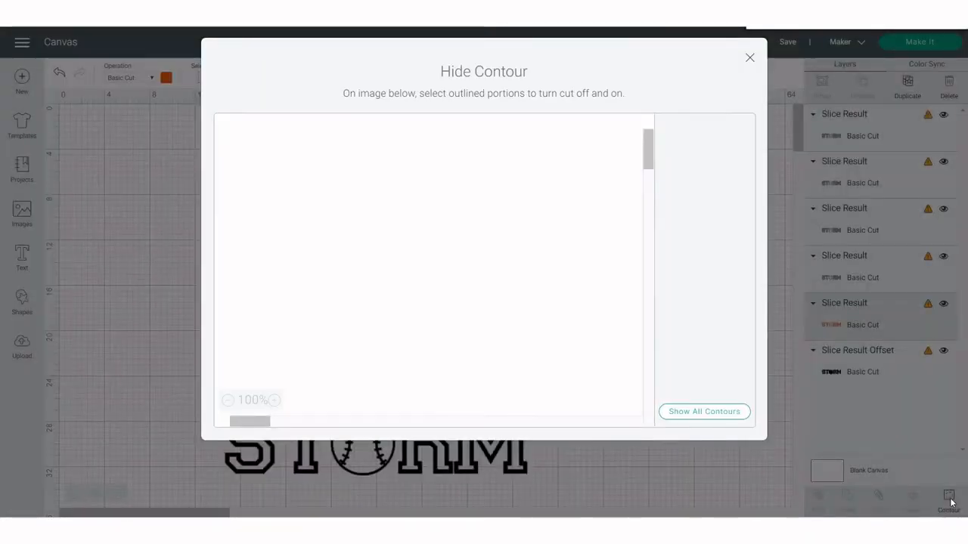
pyautogui.click(697, 193)
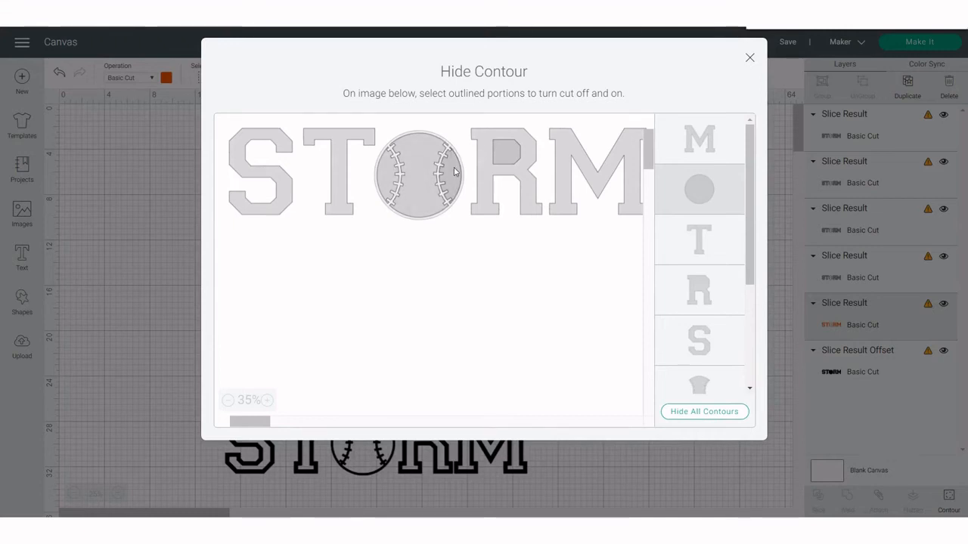
pyautogui.click(750, 59)
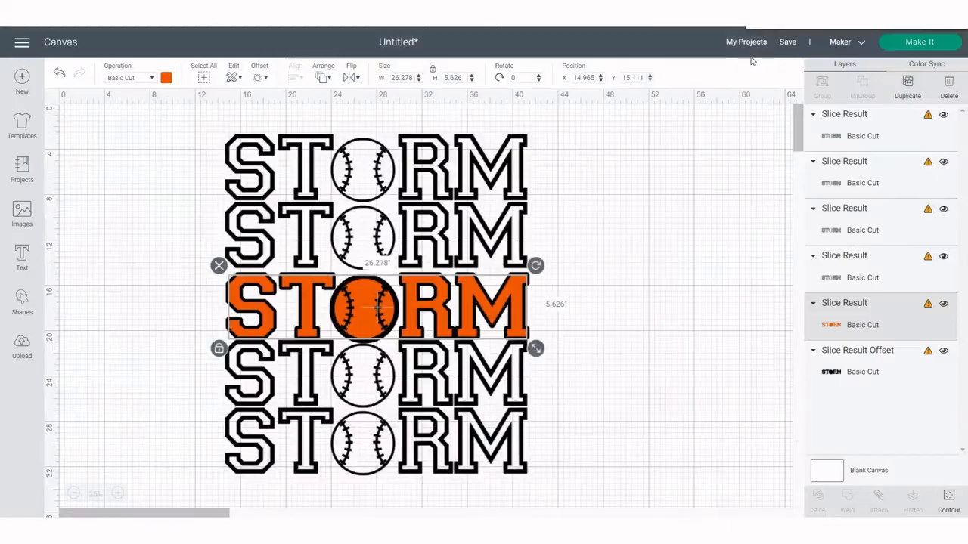
pyautogui.click(130, 291)
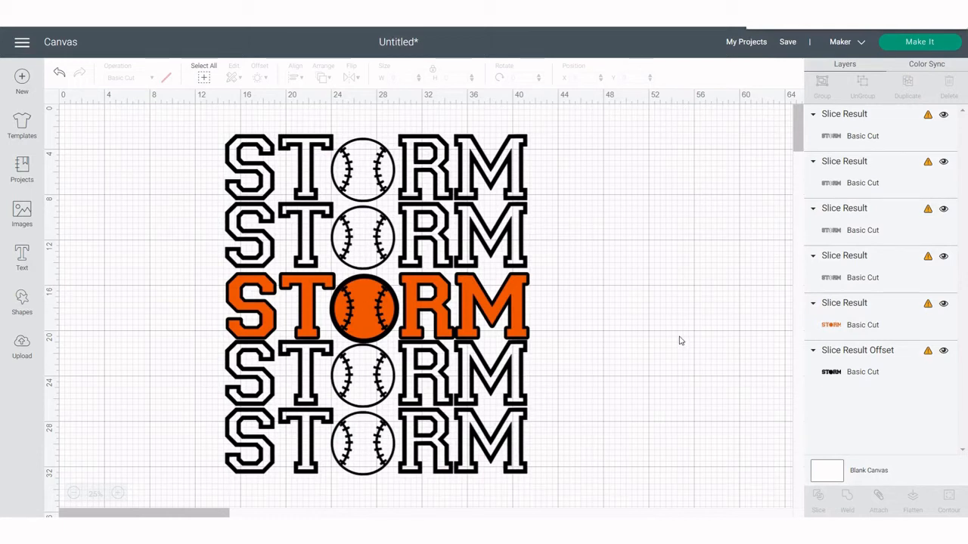
# Try a Print Then Cut pattern fill on the middle row, then switch it back to Basic Cut
pyautogui.click(518, 288)
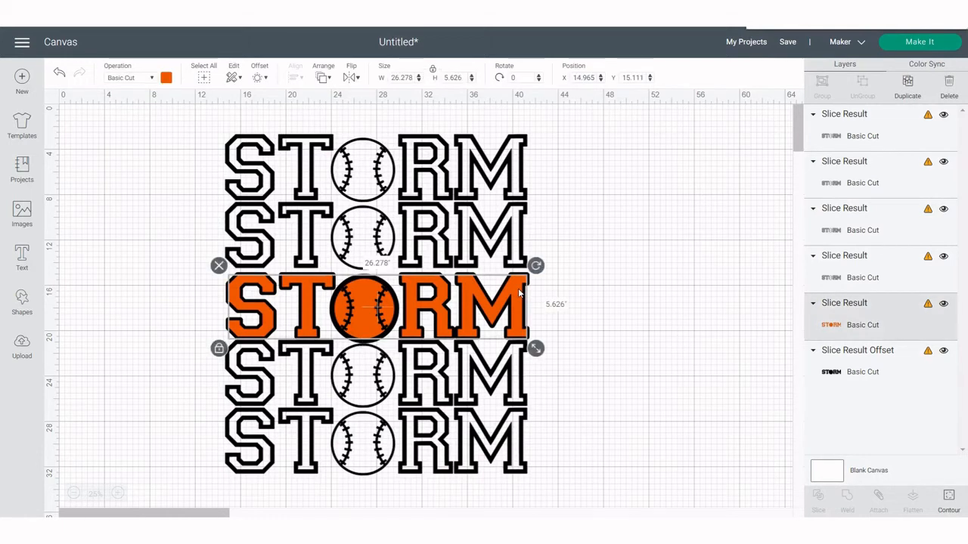
pyautogui.click(166, 79)
pyautogui.click(151, 78)
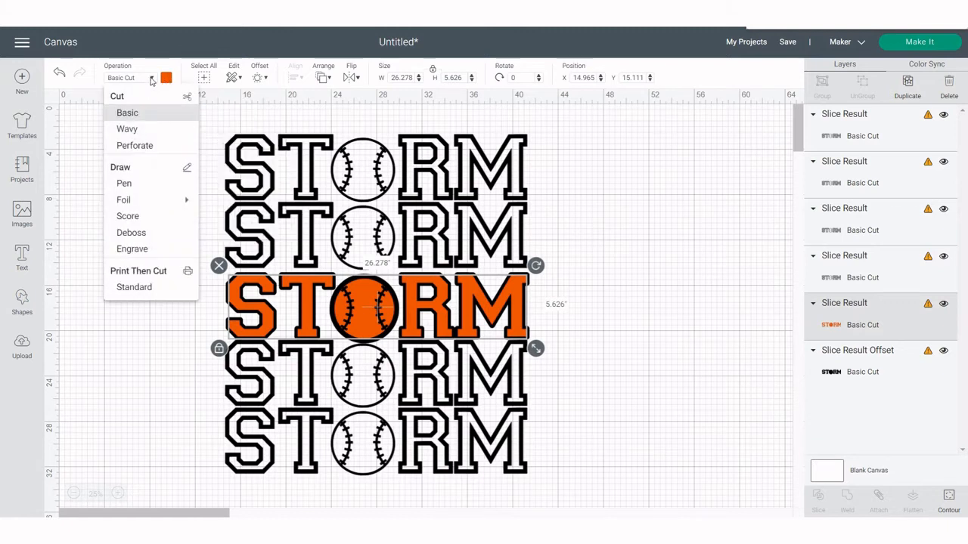
pyautogui.click(139, 289)
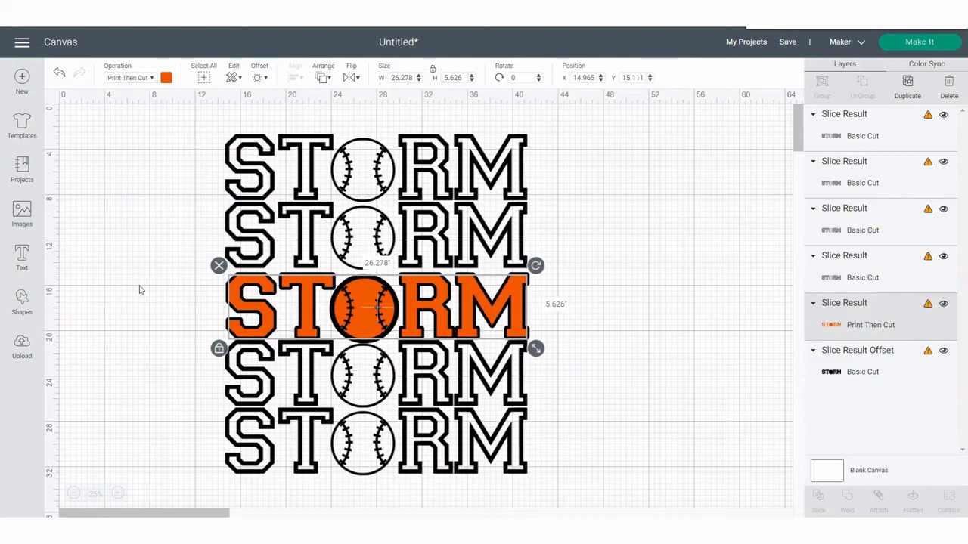
pyautogui.click(166, 77)
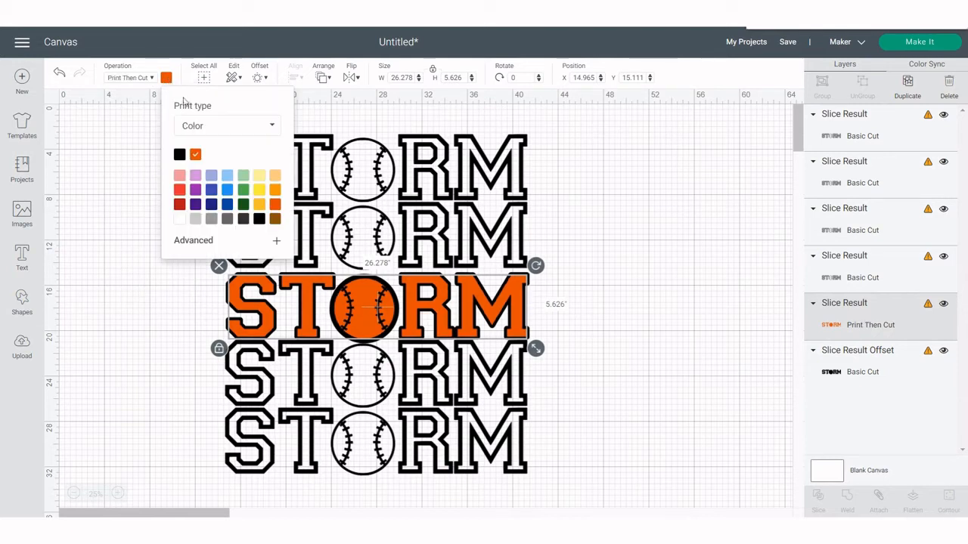
pyautogui.click(189, 126)
pyautogui.click(193, 165)
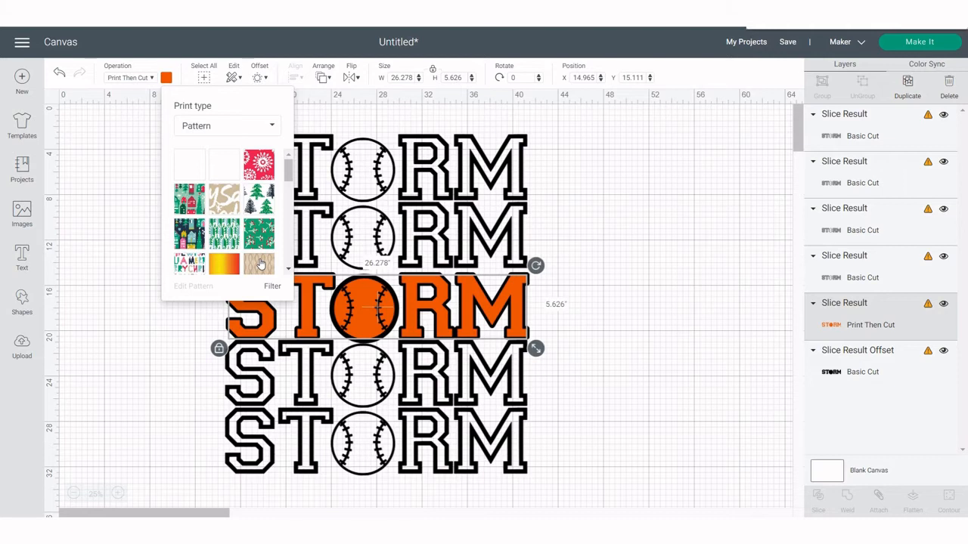
pyautogui.click(260, 263)
pyautogui.click(681, 253)
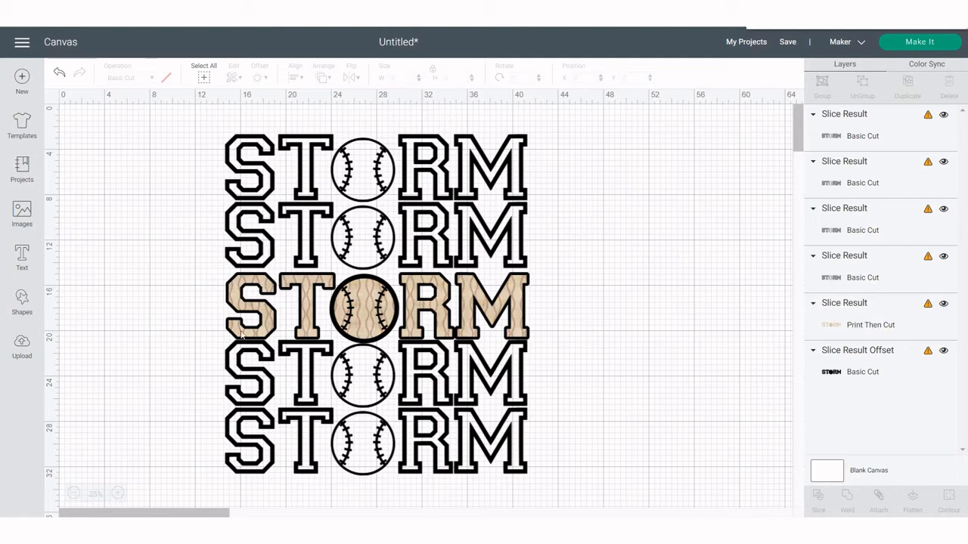
pyautogui.click(307, 303)
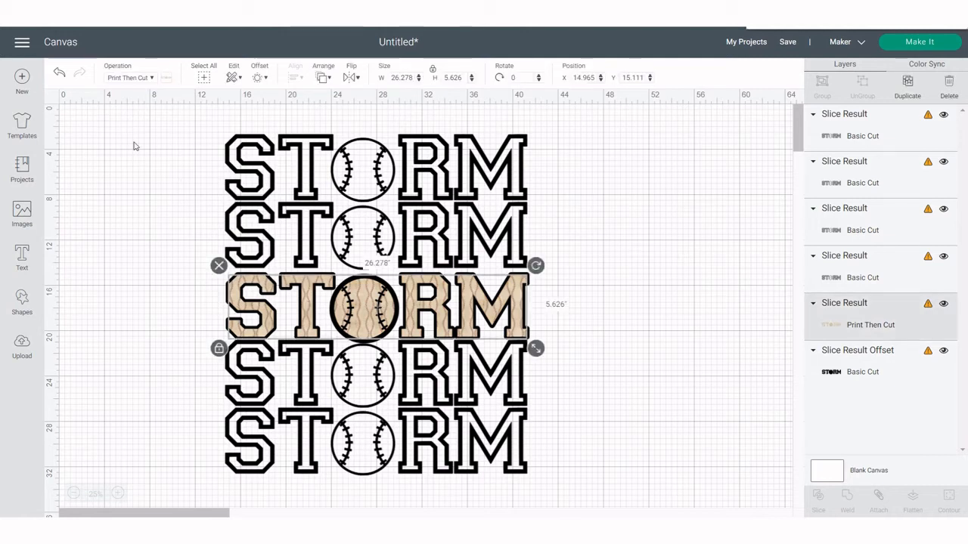
pyautogui.click(154, 78)
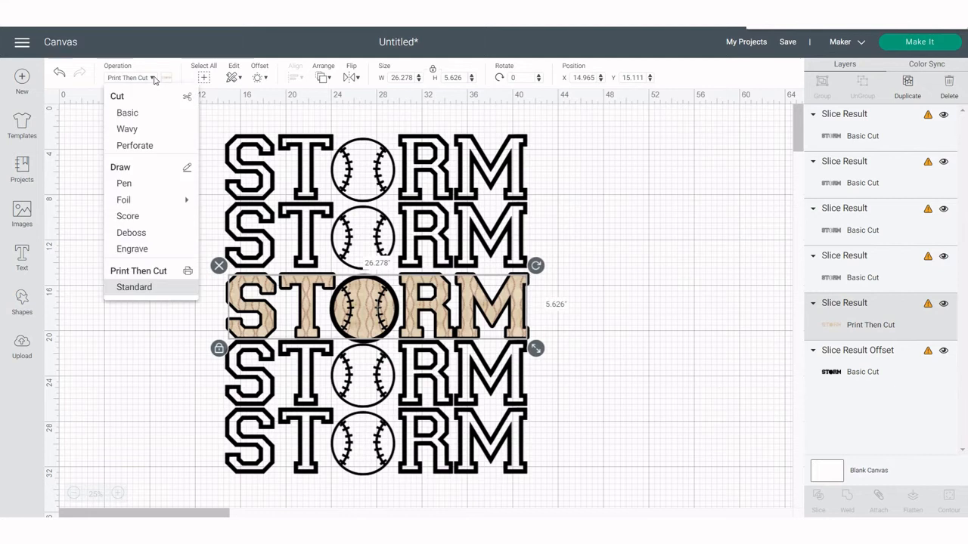
pyautogui.click(127, 113)
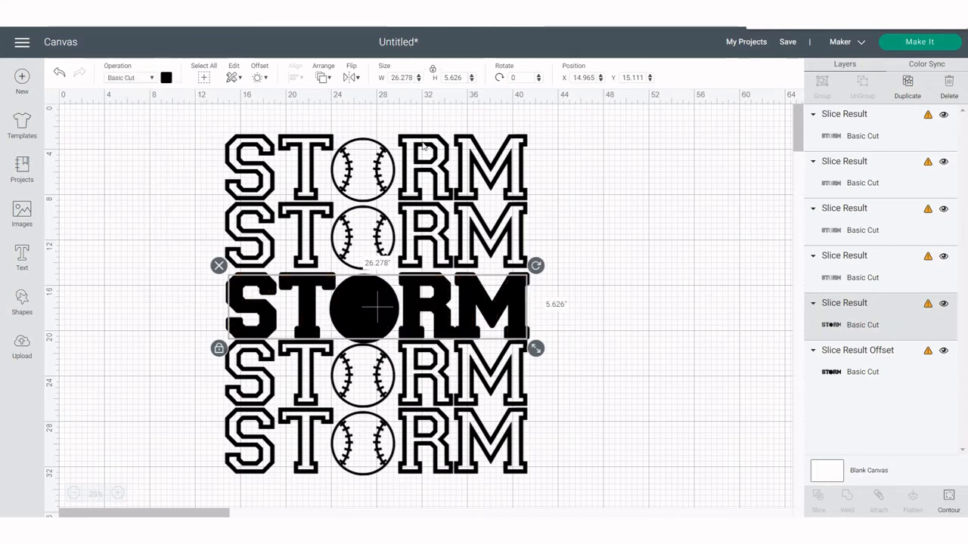
# Set the middle STORM row's color to orange
pyautogui.click(167, 78)
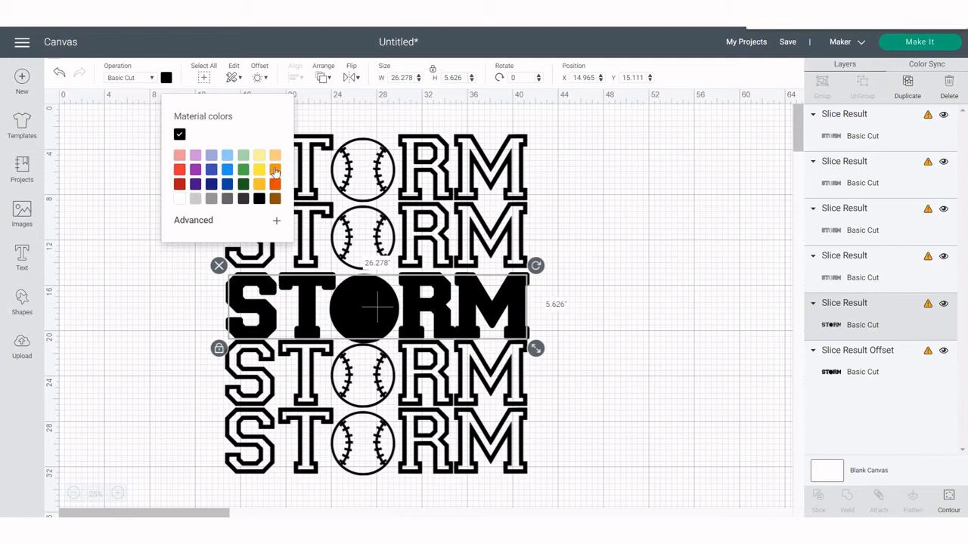
pyautogui.click(275, 171)
pyautogui.click(626, 242)
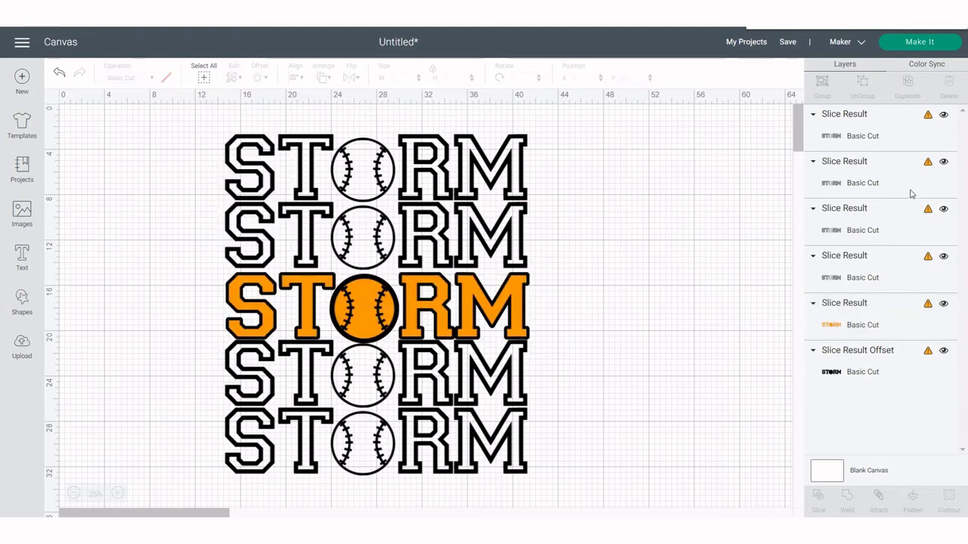
# Select the four outlined rows and the offset layer and distribute them vertically
pyautogui.click(837, 140)
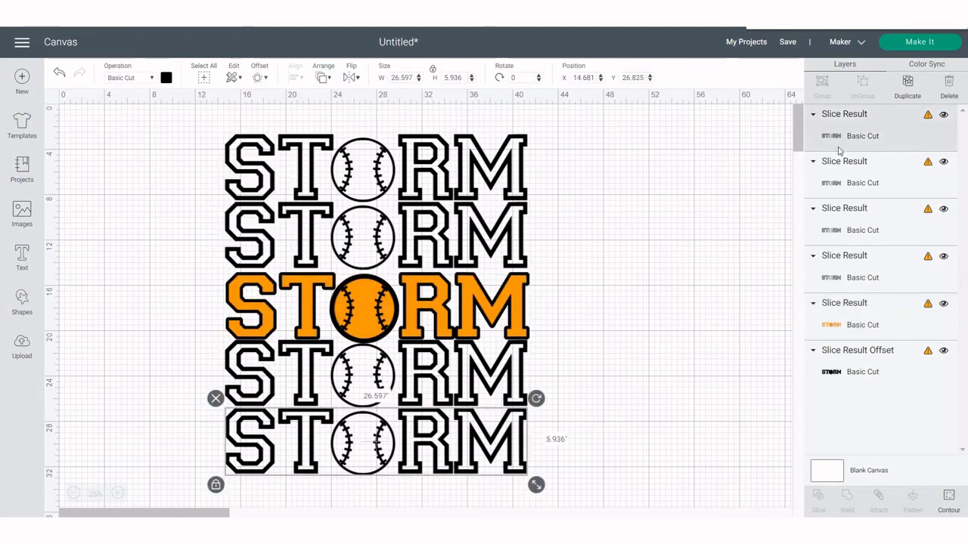
pyautogui.keyDown('shift'); pyautogui.click(841, 171); pyautogui.keyUp('shift')
pyautogui.keyDown('shift'); pyautogui.click(841, 229); pyautogui.keyUp('shift')
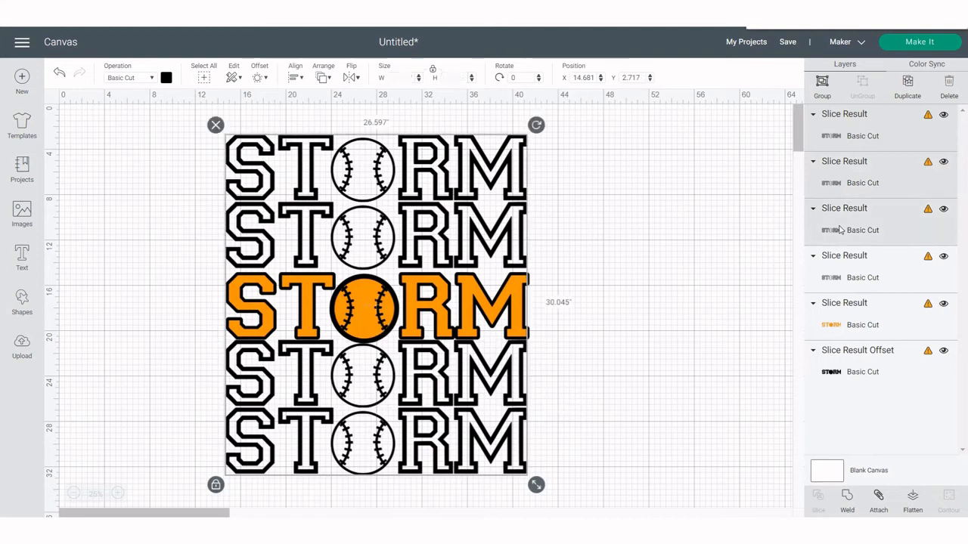
pyautogui.keyDown('shift'); pyautogui.click(836, 281); pyautogui.keyUp('shift')
pyautogui.keyDown('shift'); pyautogui.click(838, 349); pyautogui.keyUp('shift')
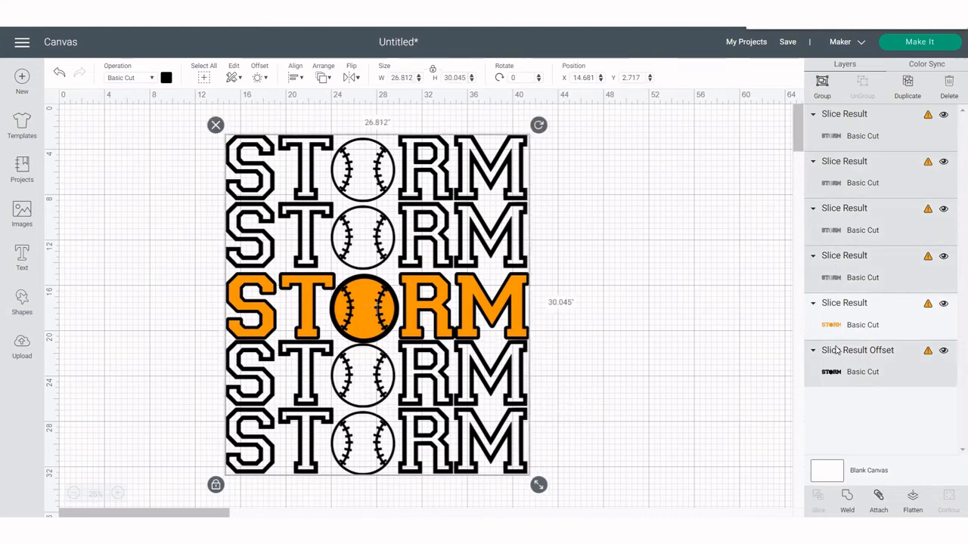
pyautogui.click(294, 78)
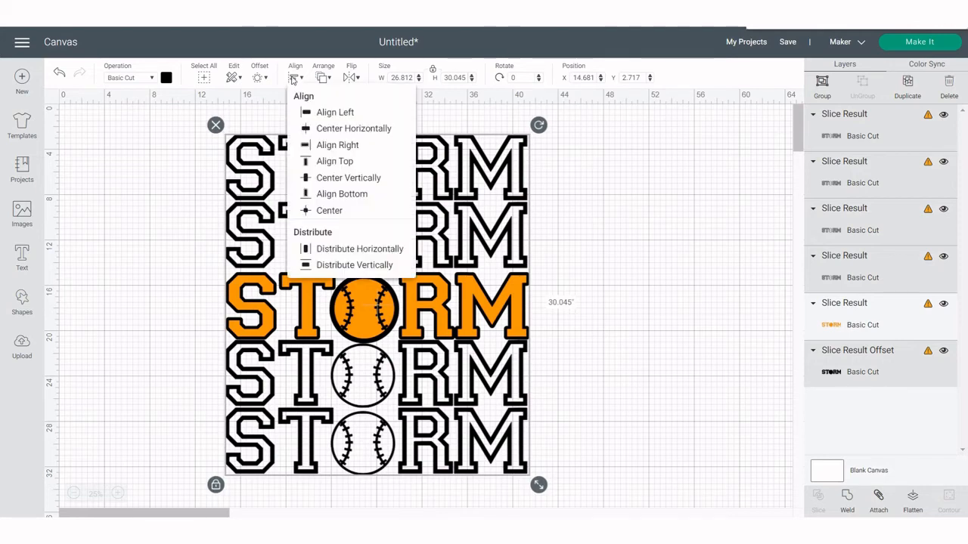
pyautogui.click(328, 265)
pyautogui.click(593, 307)
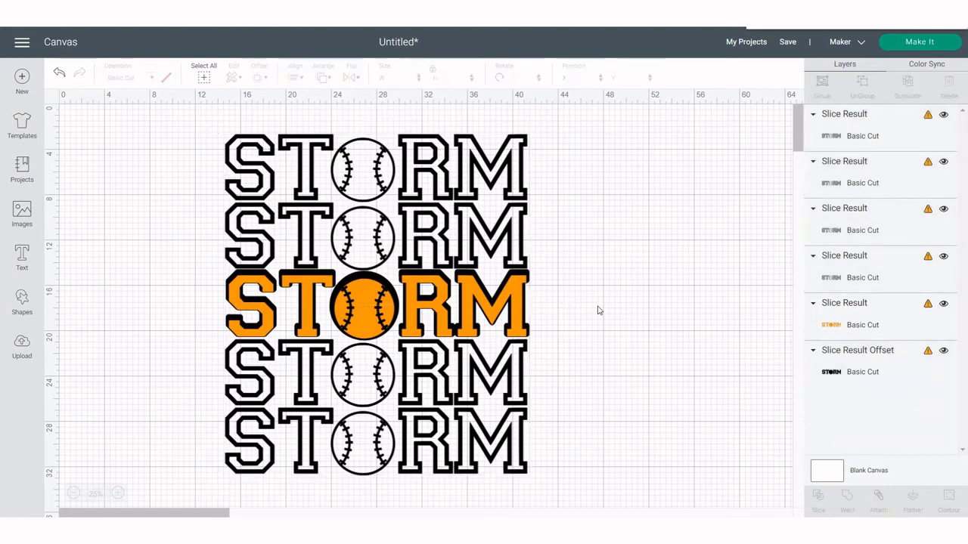
# Nudge the orange middle row slightly up to center it on its offset
pyautogui.click(493, 309)
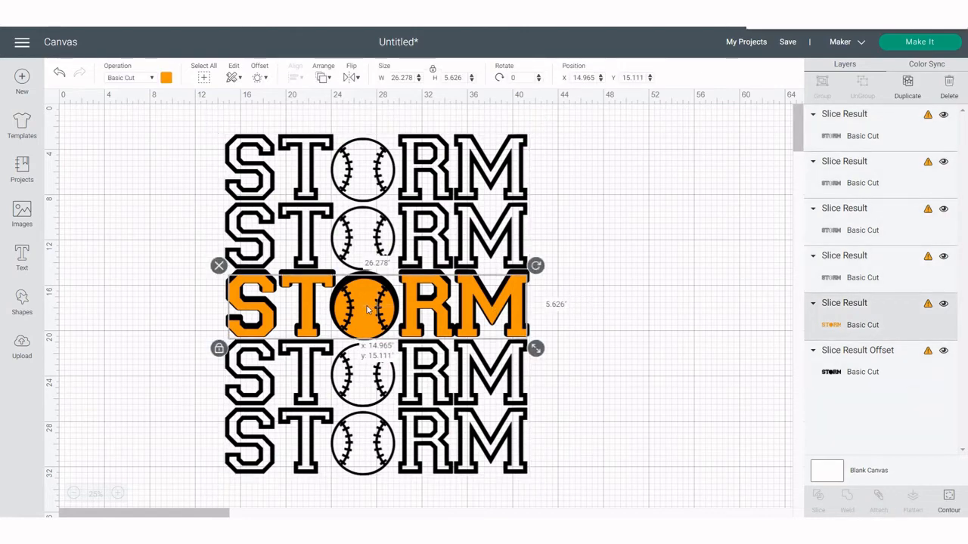
pyautogui.moveTo(374, 311); pyautogui.dragTo(368, 307)
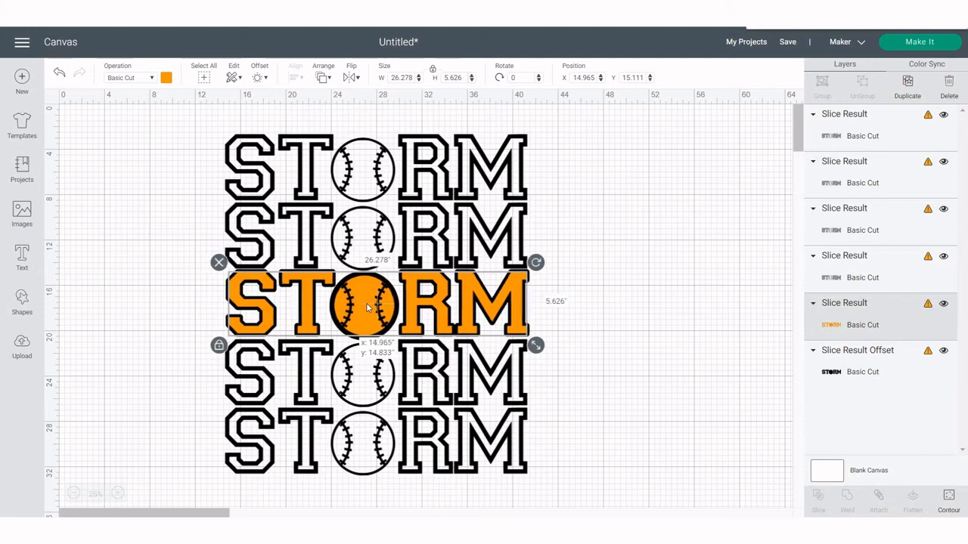
pyautogui.click(636, 291)
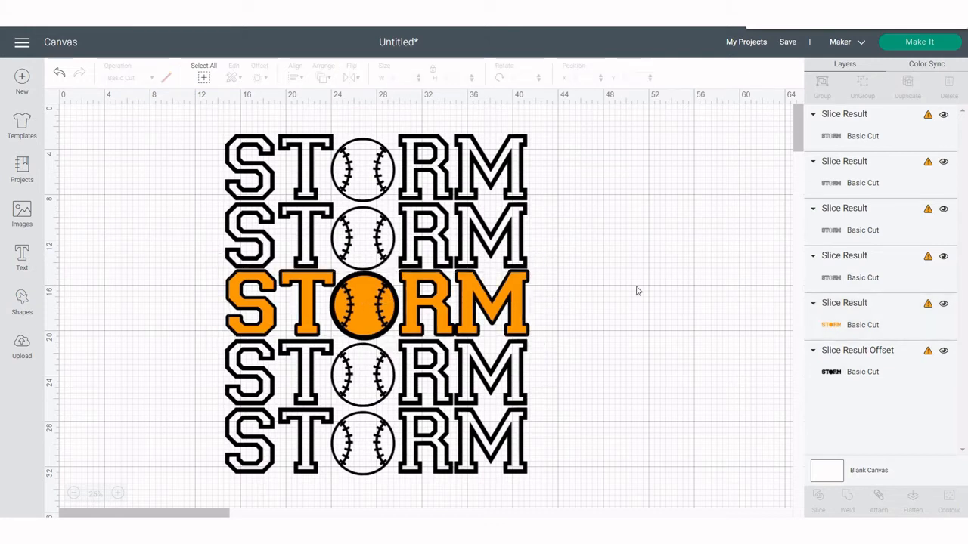
# Select the black offset layer and the four outlined STORM rows and attach them together
pyautogui.click(826, 379)
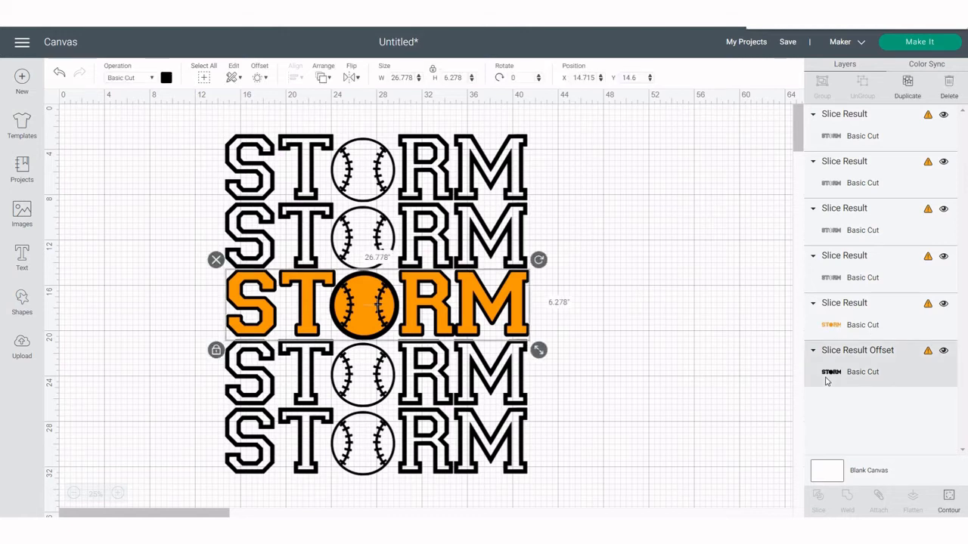
pyautogui.keyDown('shift'); pyautogui.click(879, 281); pyautogui.keyUp('shift')
pyautogui.keyDown('shift'); pyautogui.click(844, 219); pyautogui.keyUp('shift')
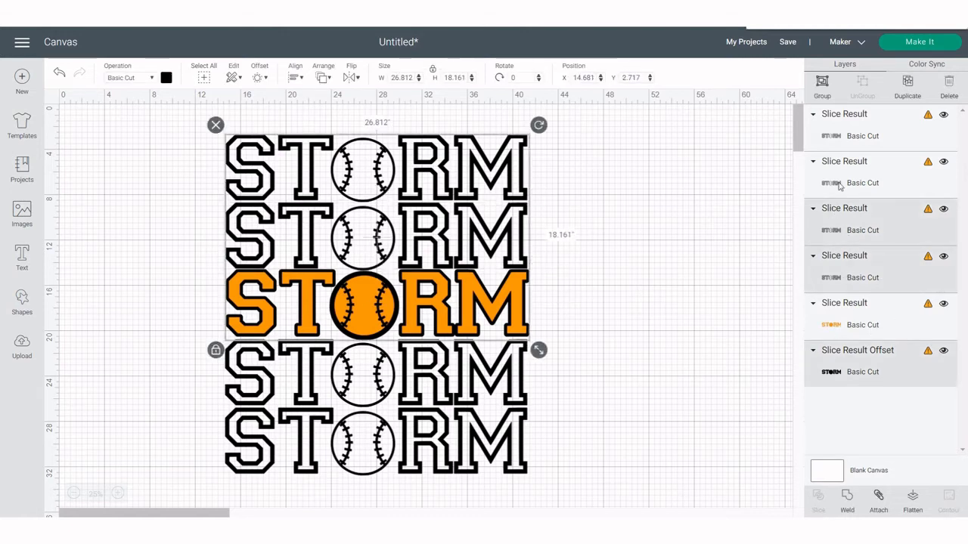
pyautogui.keyDown('shift'); pyautogui.click(837, 186); pyautogui.keyUp('shift')
pyautogui.keyDown('shift'); pyautogui.click(840, 137); pyautogui.keyUp('shift')
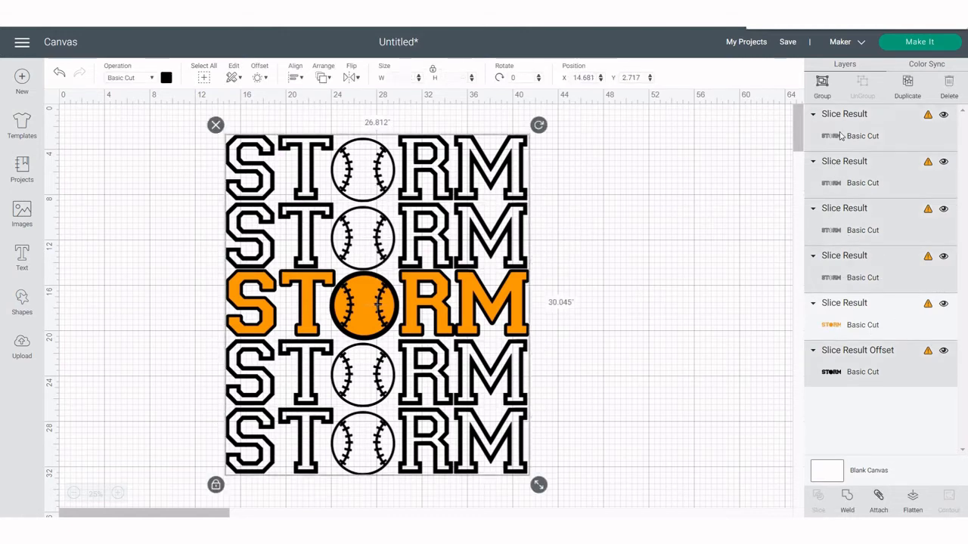
pyautogui.click(878, 502)
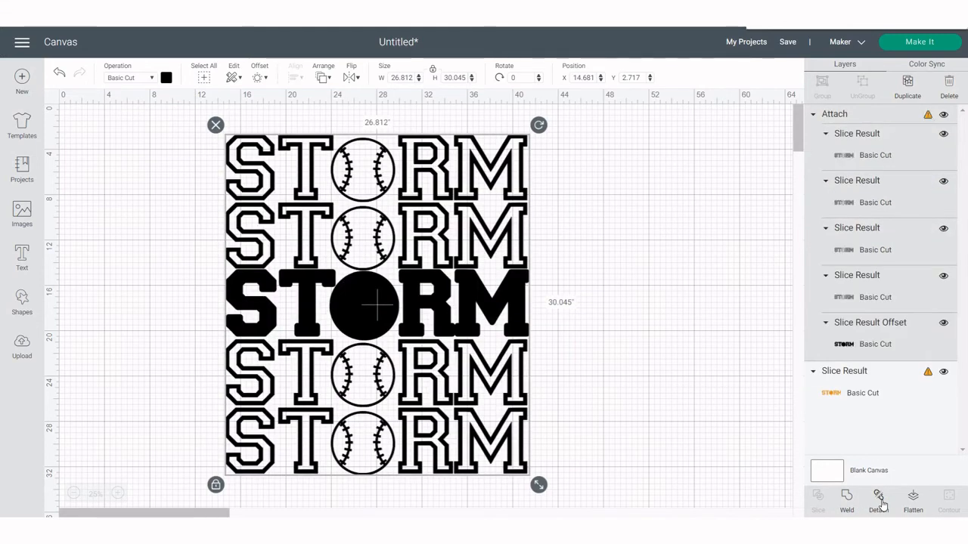
# Bring the orange middle STORM row to the front of the arrangement
pyautogui.click(877, 382)
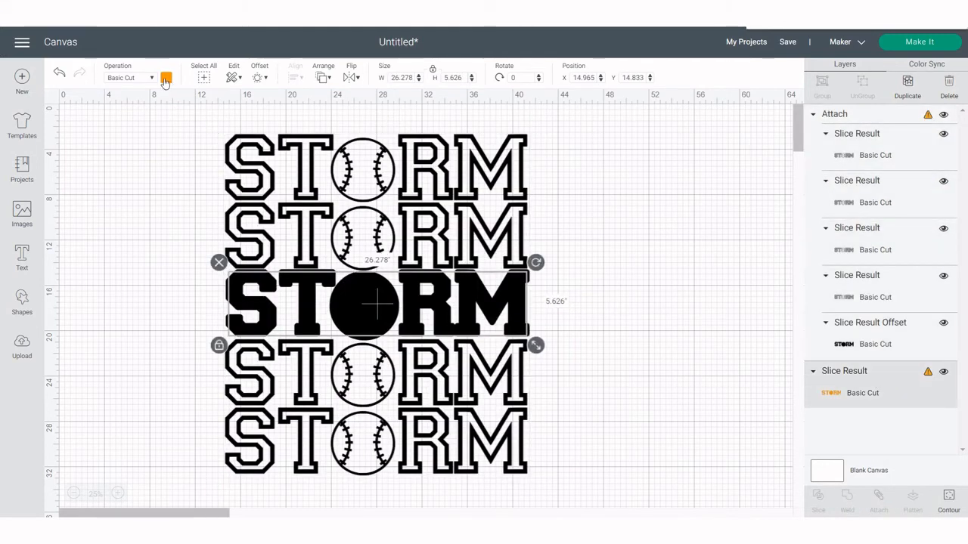
pyautogui.click(321, 78)
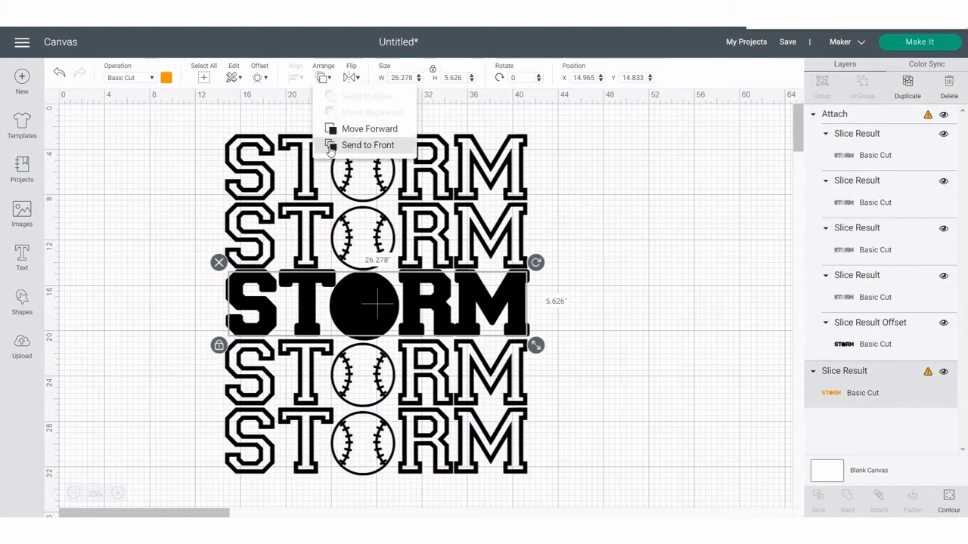
pyautogui.click(331, 148)
pyautogui.click(611, 215)
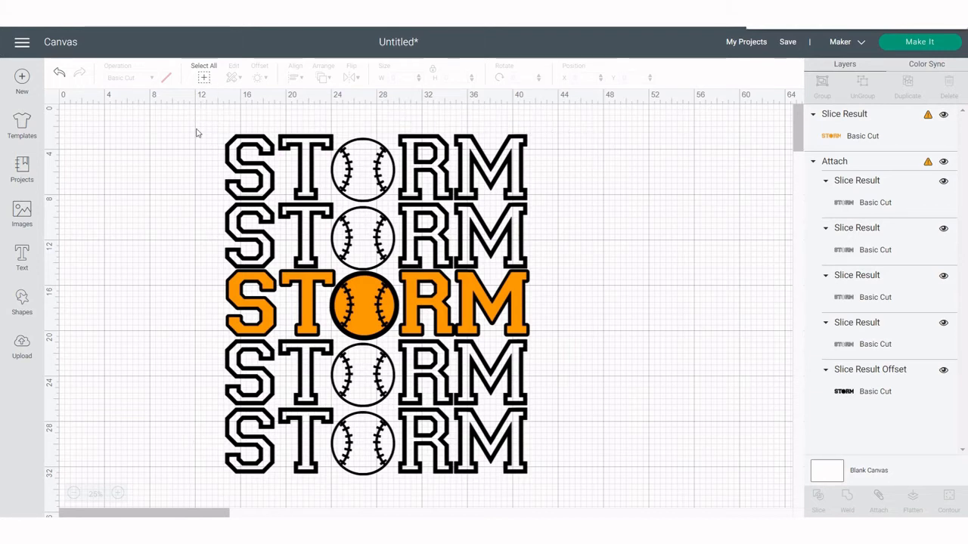
# Select the whole design and resize it to a height of 8 inches
pyautogui.moveTo(196, 128); pyautogui.dragTo(595, 491)
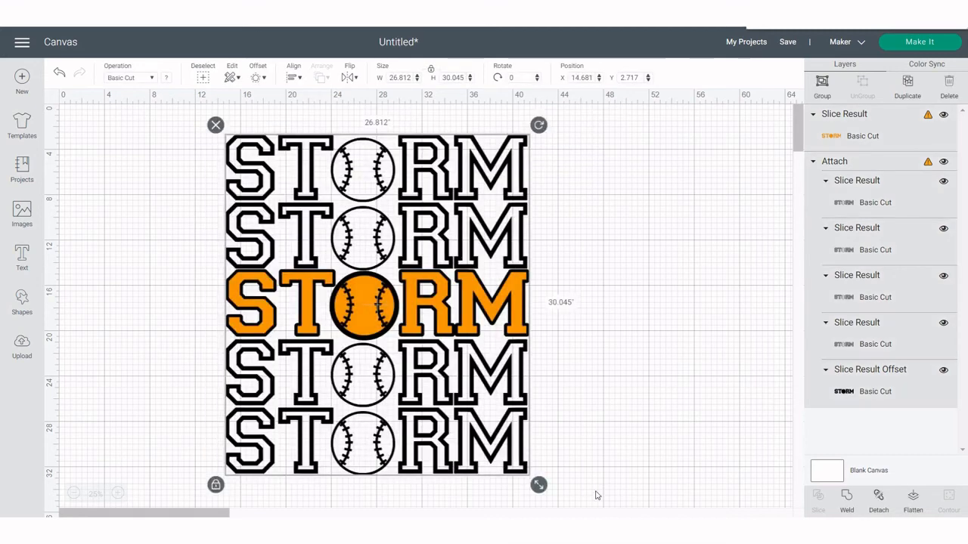
pyautogui.click(444, 78)
pyautogui.press('Delete')
pyautogui.press('Delete')
pyautogui.press('Delete')
pyautogui.press('Delete')
pyautogui.press('Delete')
pyautogui.press('Delete')
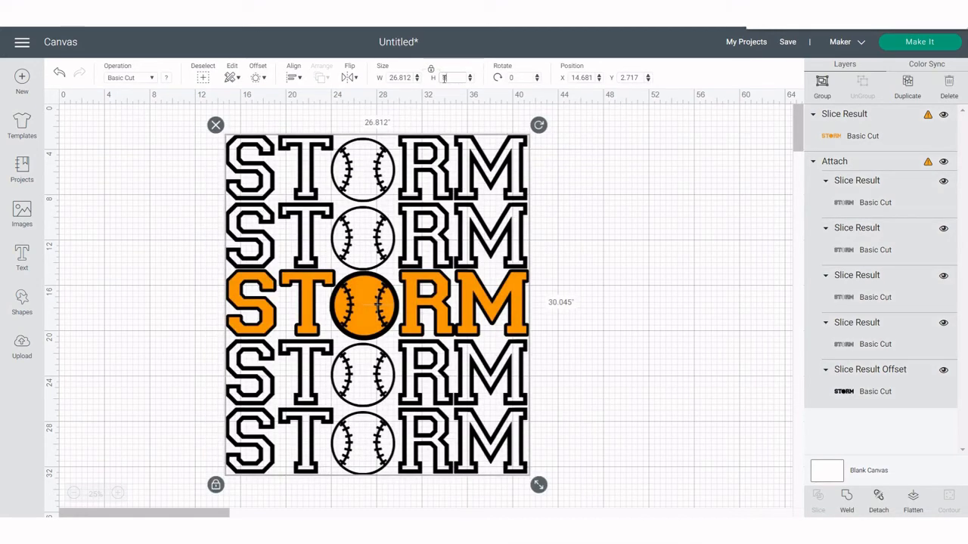
pyautogui.write('8')
pyautogui.press('Return')
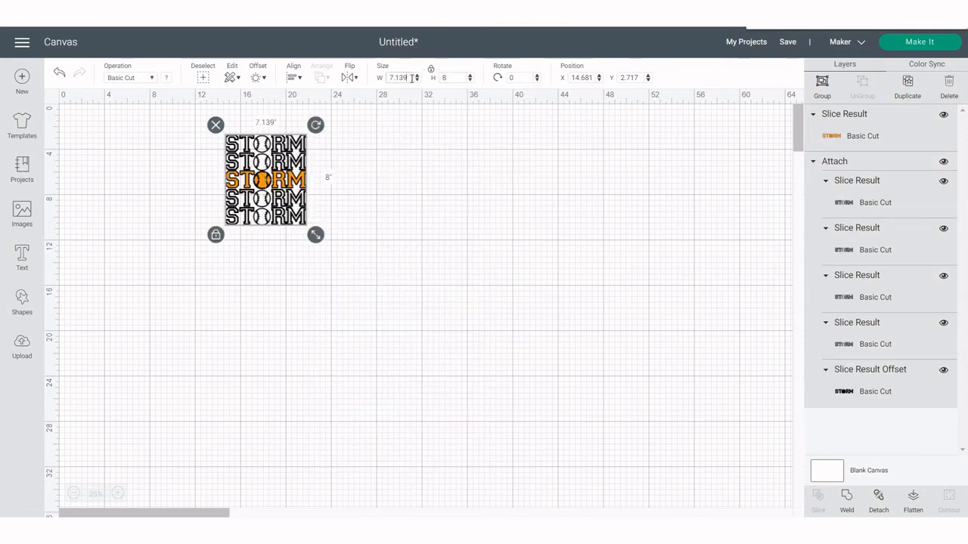
# Unlock the proportions and set the design's width to 7.25 inches
pyautogui.moveTo(412, 78); pyautogui.dragTo(404, 77)
pyautogui.click(430, 70)
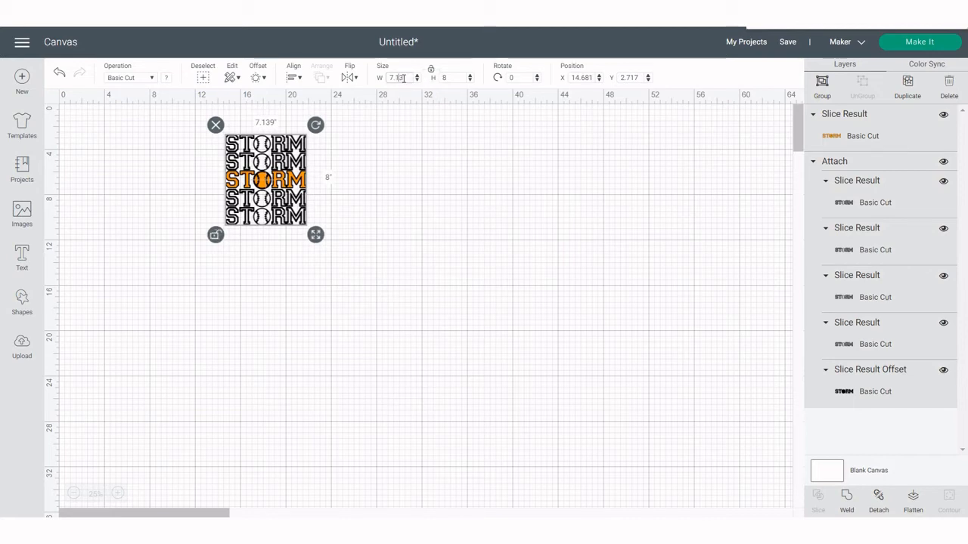
pyautogui.press('BackSpace')
pyautogui.press('BackSpace')
pyautogui.press('BackSpace')
pyautogui.press('Return')
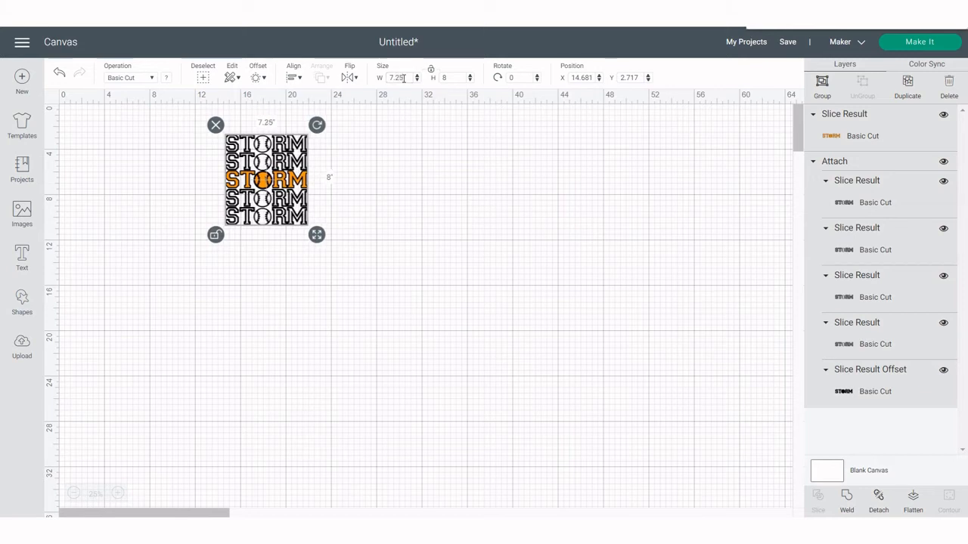
# Zoom in and inspect how the resized layers hold together on the canvas
pyautogui.click(118, 493)
pyautogui.click(117, 493)
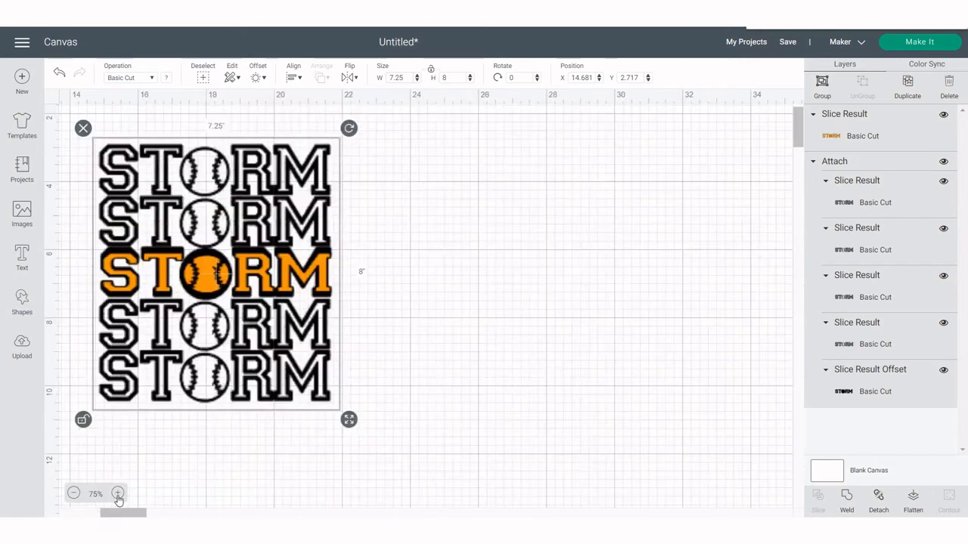
pyautogui.click(544, 363)
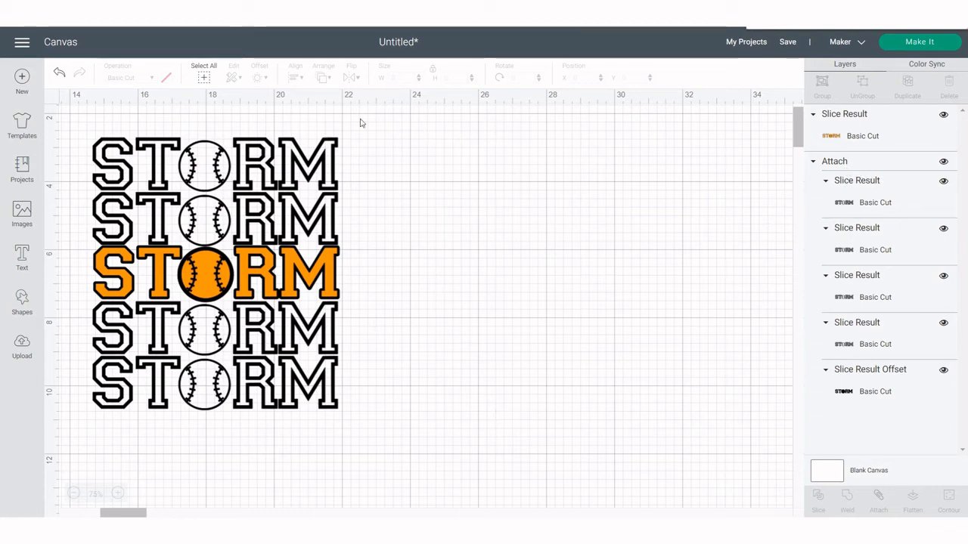
pyautogui.moveTo(355, 117); pyautogui.dragTo(72, 291)
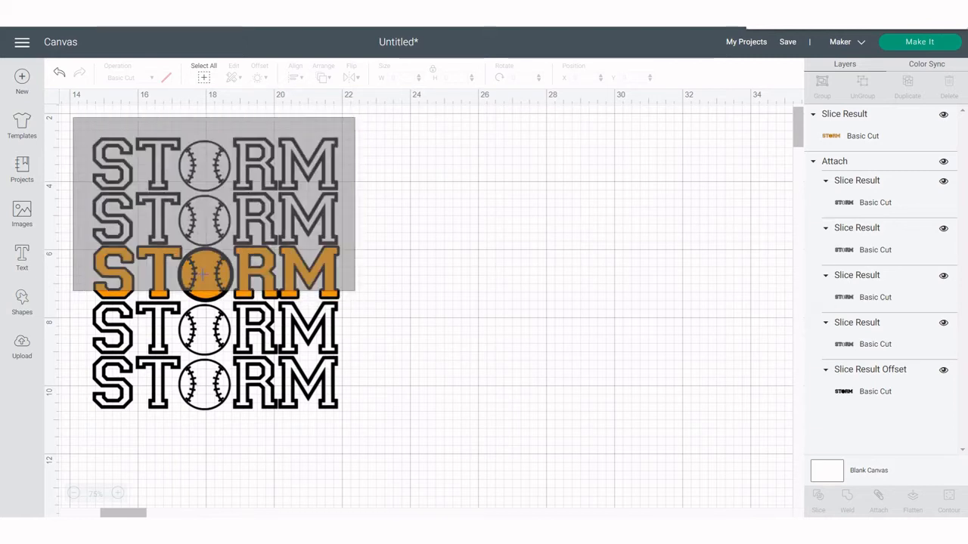
pyautogui.moveTo(203, 274); pyautogui.dragTo(600, 320)
pyautogui.moveTo(364, 434); pyautogui.dragTo(538, 381)
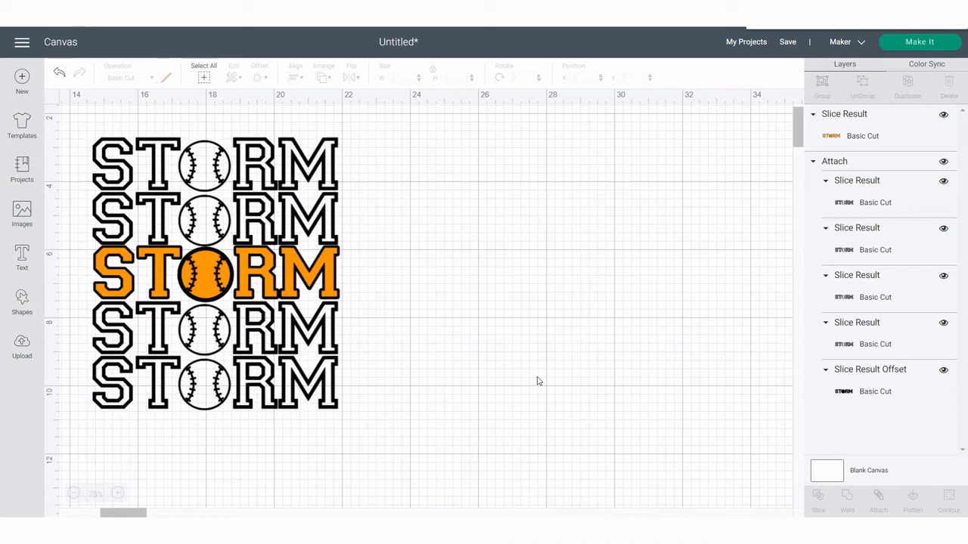
# Open the mat preview with Make It and turn on Mirror for the black mat
pyautogui.click(925, 43)
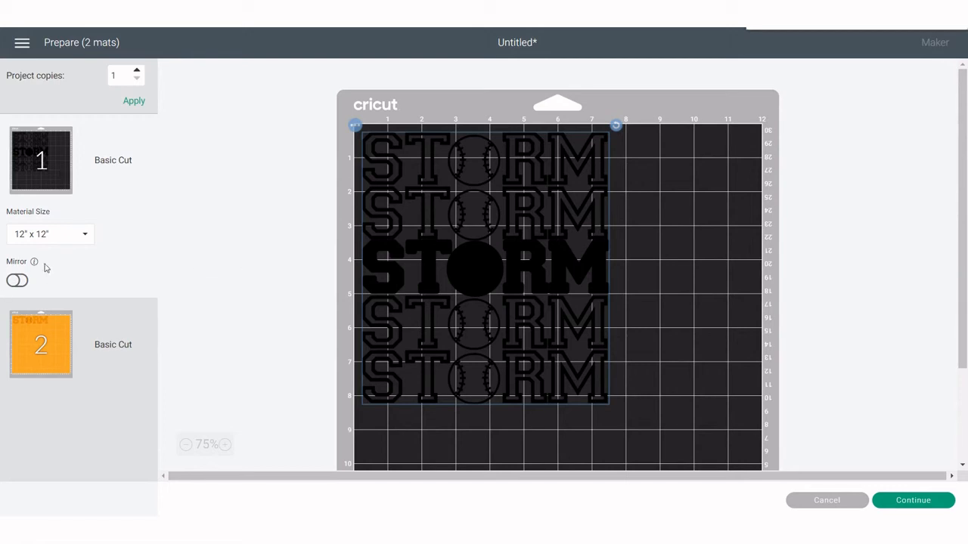
pyautogui.click(20, 280)
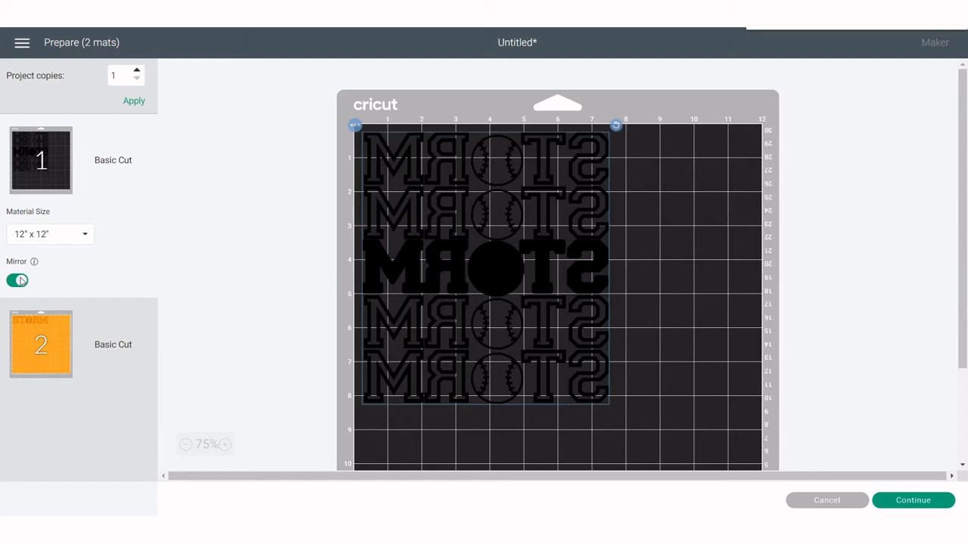
# Review the orange mat and the black mat, then continue to the cutting setup
pyautogui.click(34, 341)
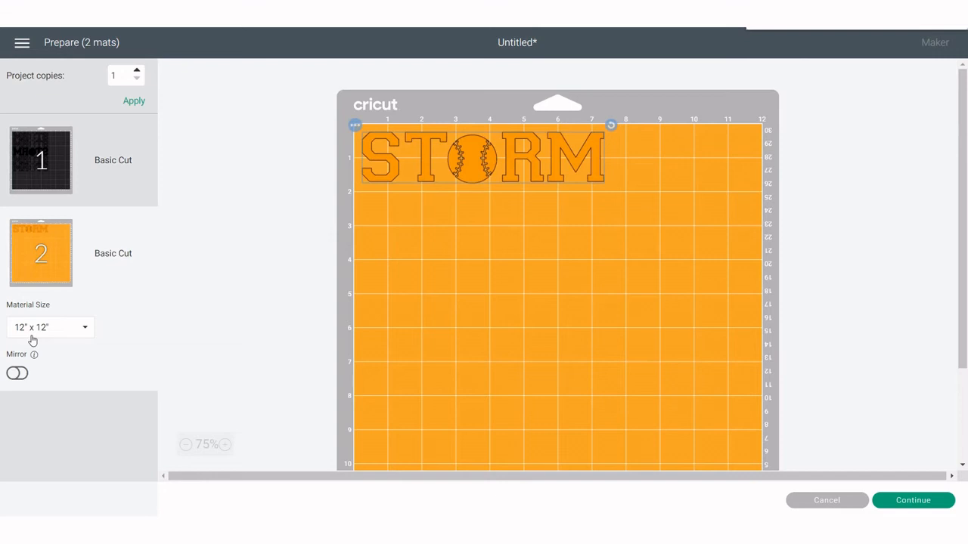
pyautogui.click(36, 169)
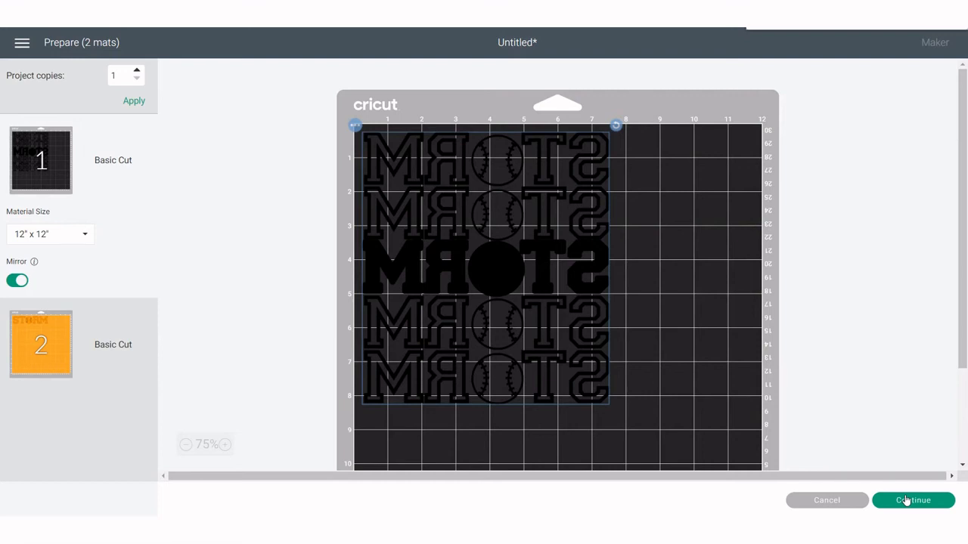
pyautogui.click(905, 501)
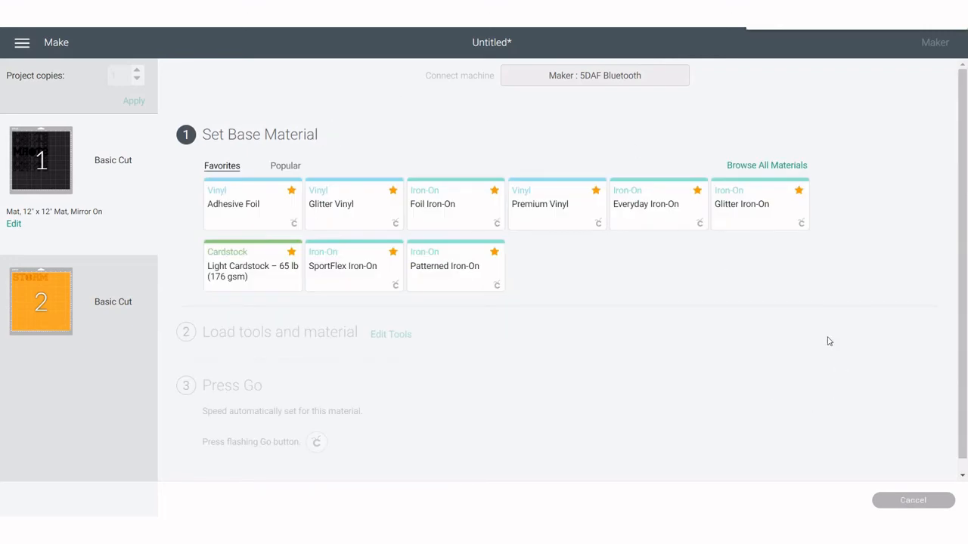
# Set the base material for the black mat to Patterned Iron-On
pyautogui.click(672, 210)
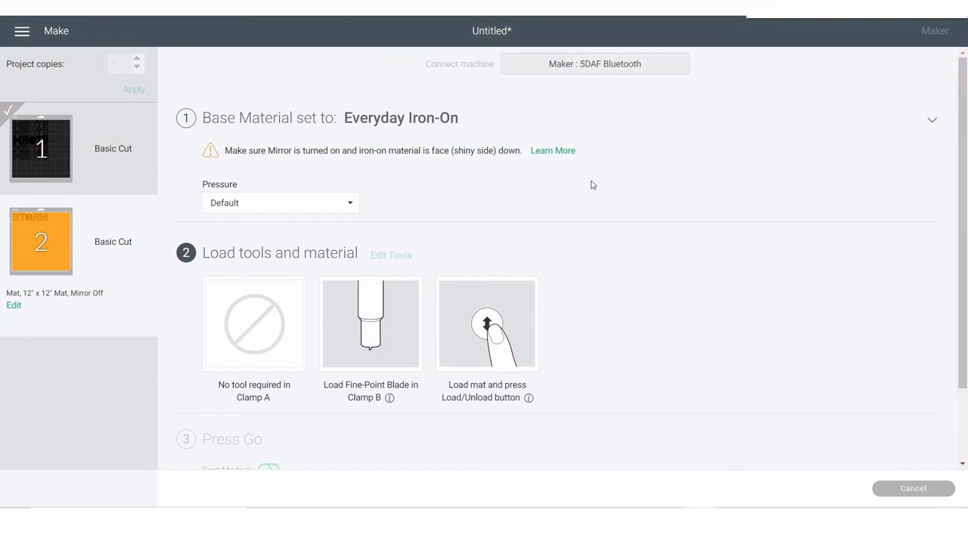
pyautogui.click(397, 129)
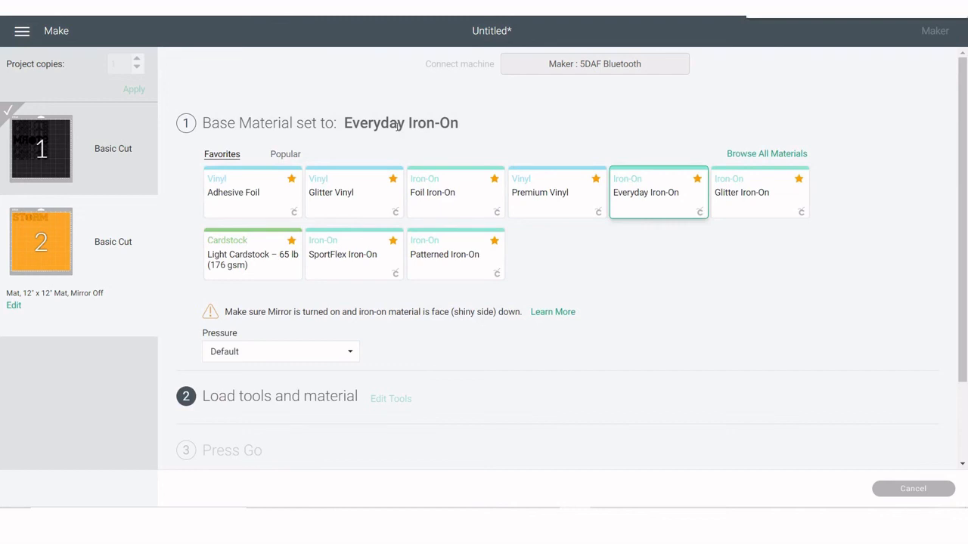
pyautogui.click(446, 258)
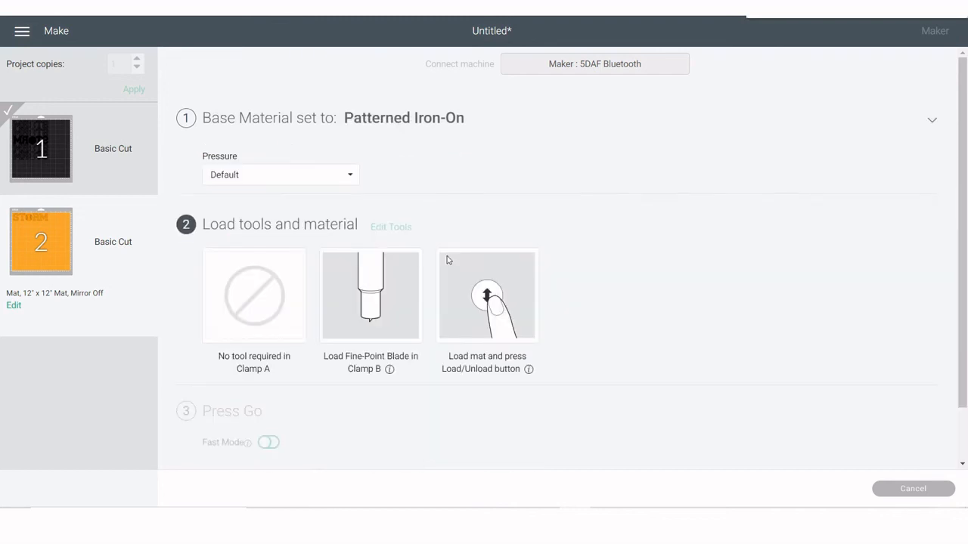